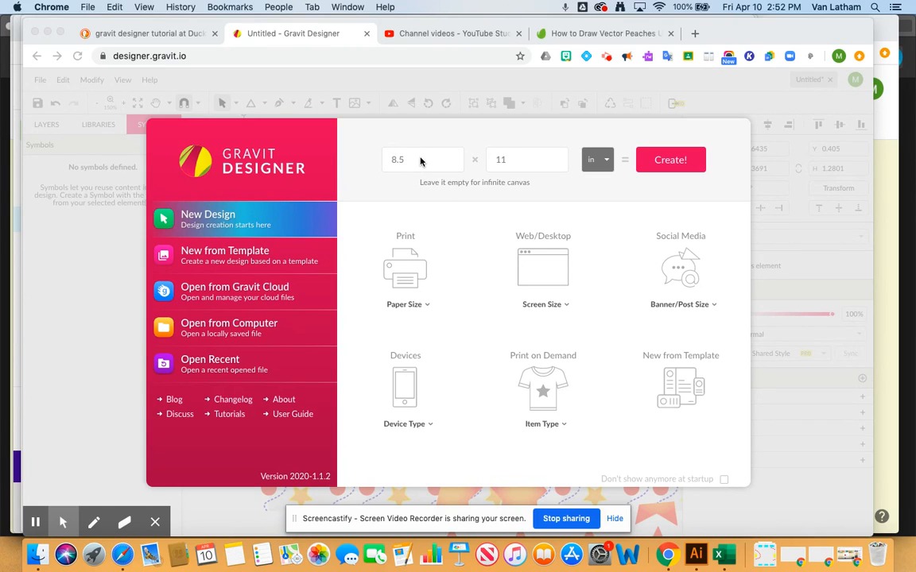
Create a new design measuring 1 by 1 inch.
click(409, 160)
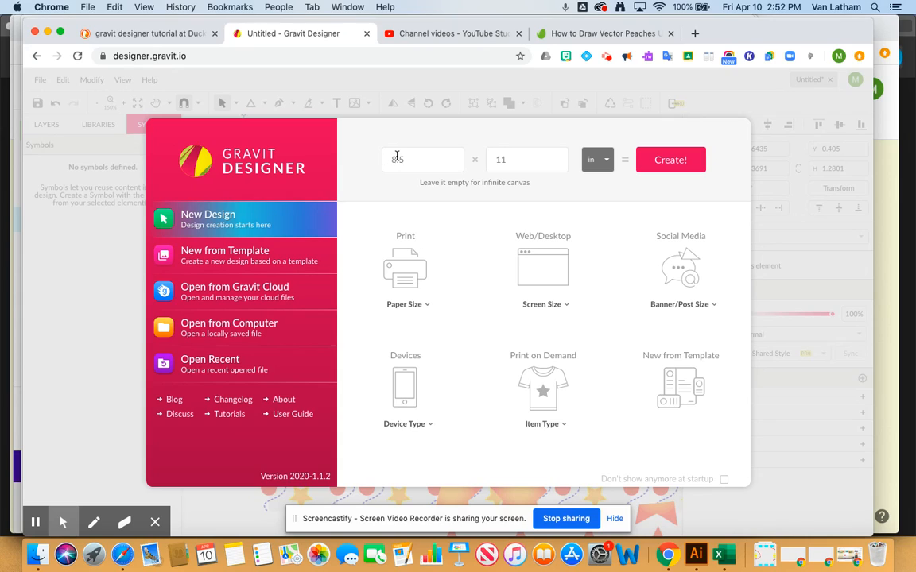
click(396, 158)
text(1)
key(Tab)
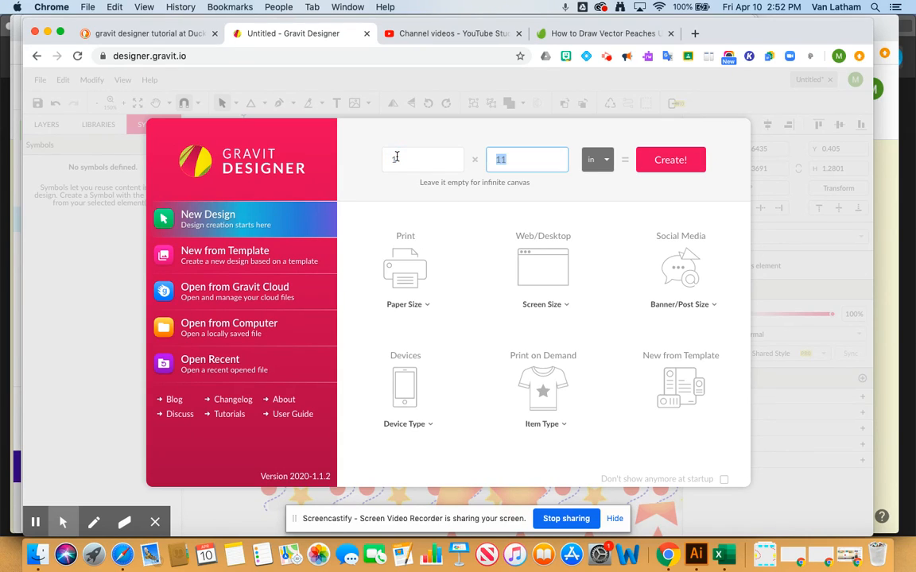
text(1)
click(669, 161)
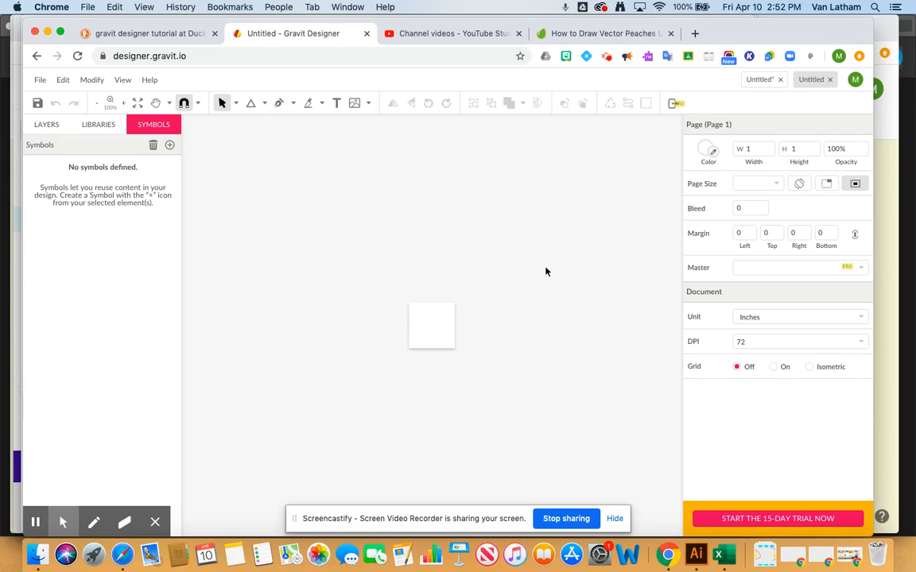
Paste the pattern group from the other open design onto the 1-inch page and position its gray square over the page.
key(super+plus)
key(super+plus)
key(super+plus)
key(super+plus)
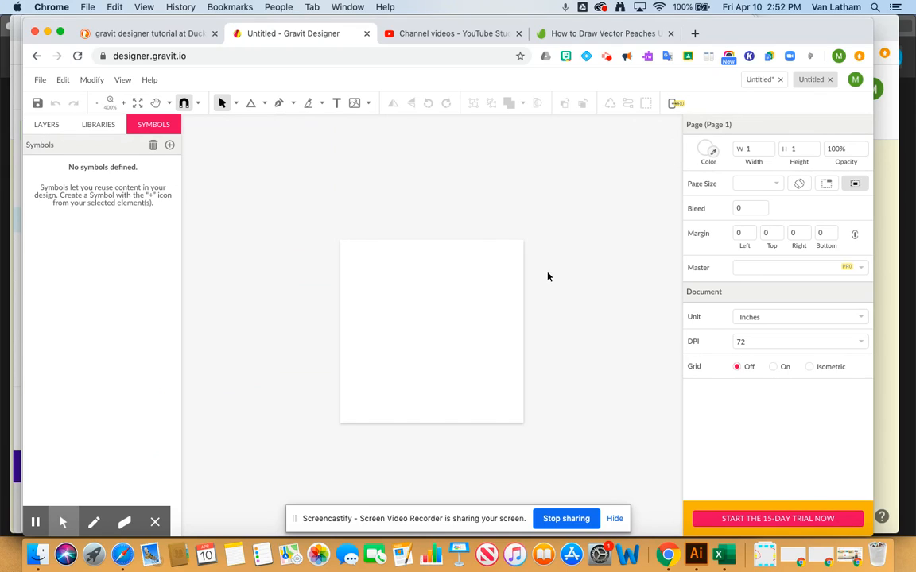
key(super+minus)
click(755, 82)
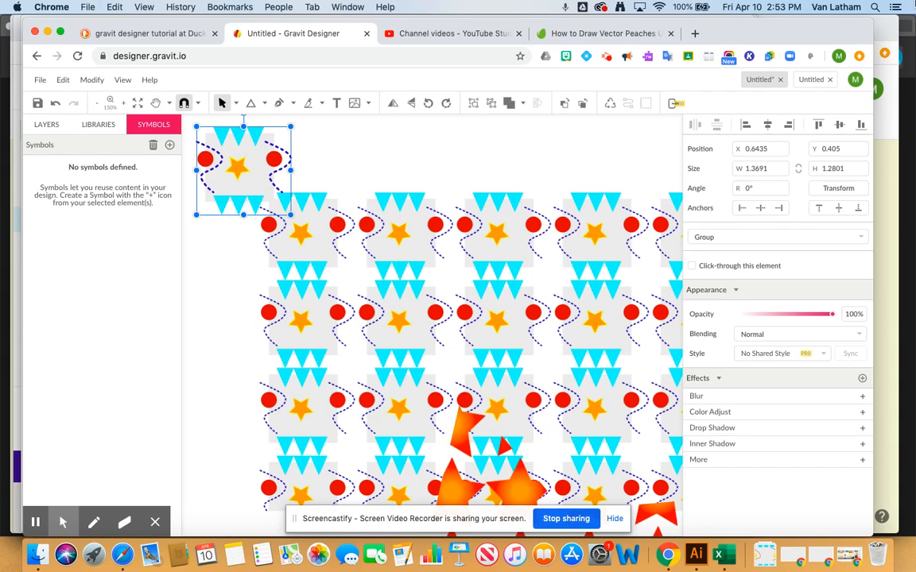
click(811, 81)
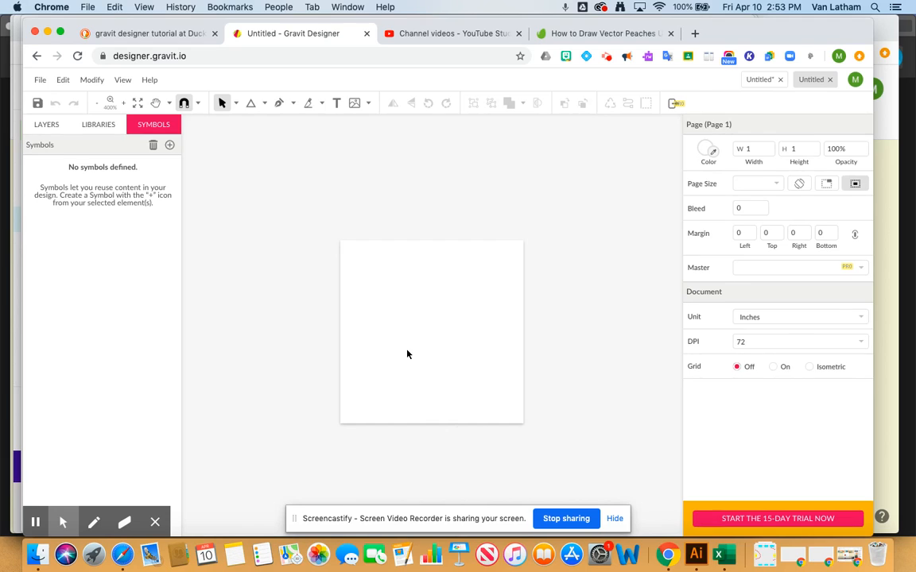
key(super+v)
drag(541, 387, 403, 302)
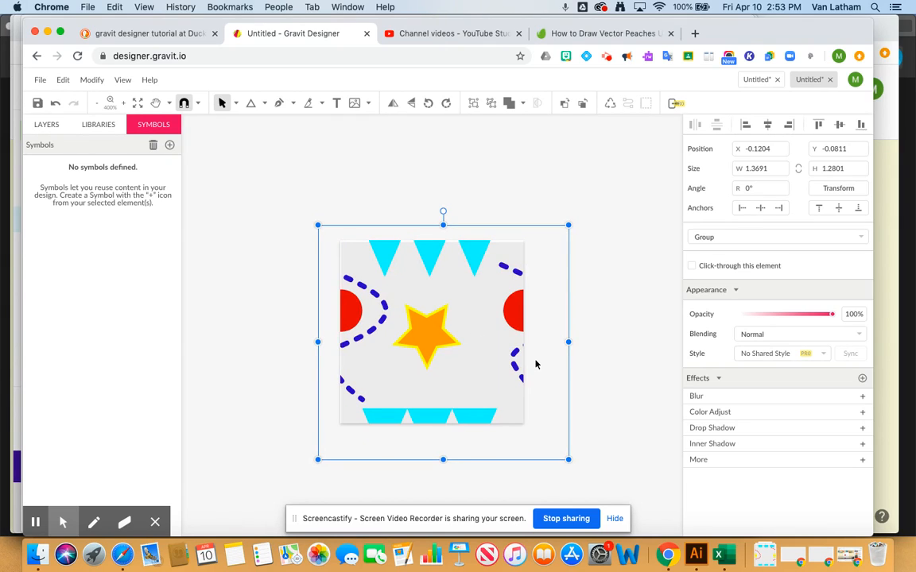
Nudge the pasted group in small increments so its gray square covers the page edges, at about X -0.1204 and Y -0.095.
key(Up)
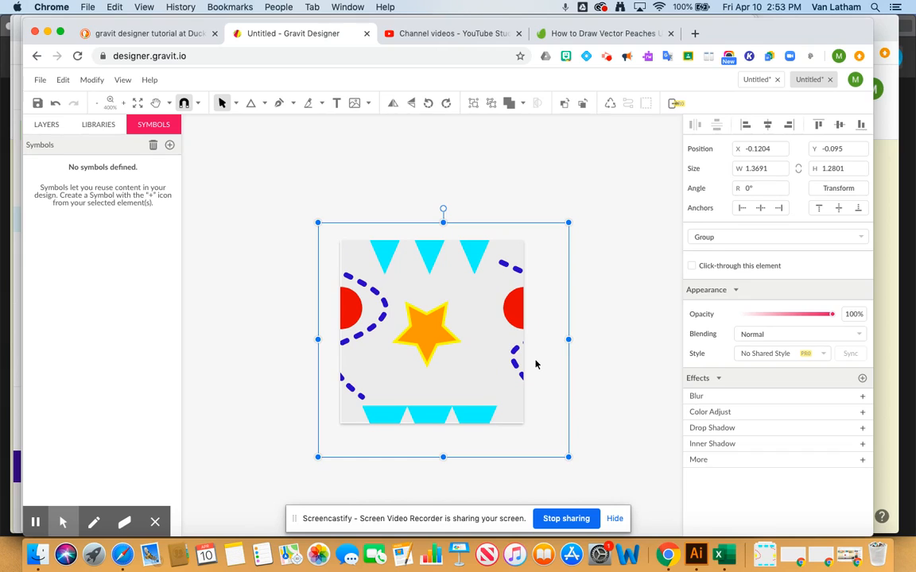
key(Left)
key(Down)
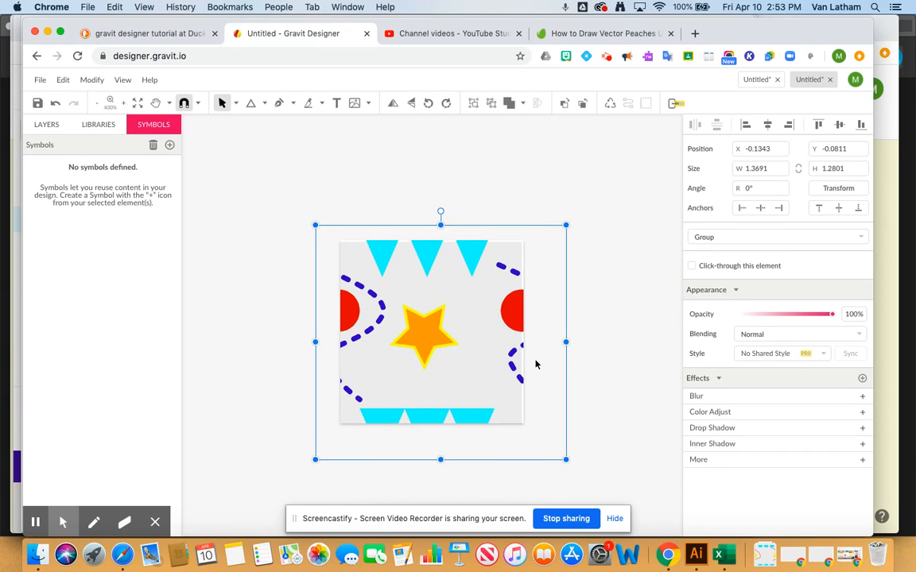
key(Up)
key(Right)
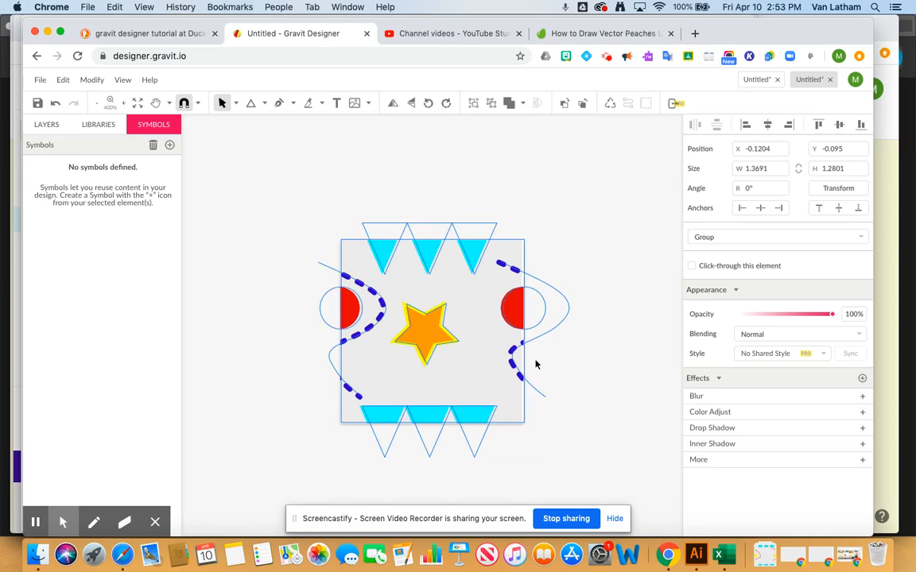
key(Right)
key(Left)
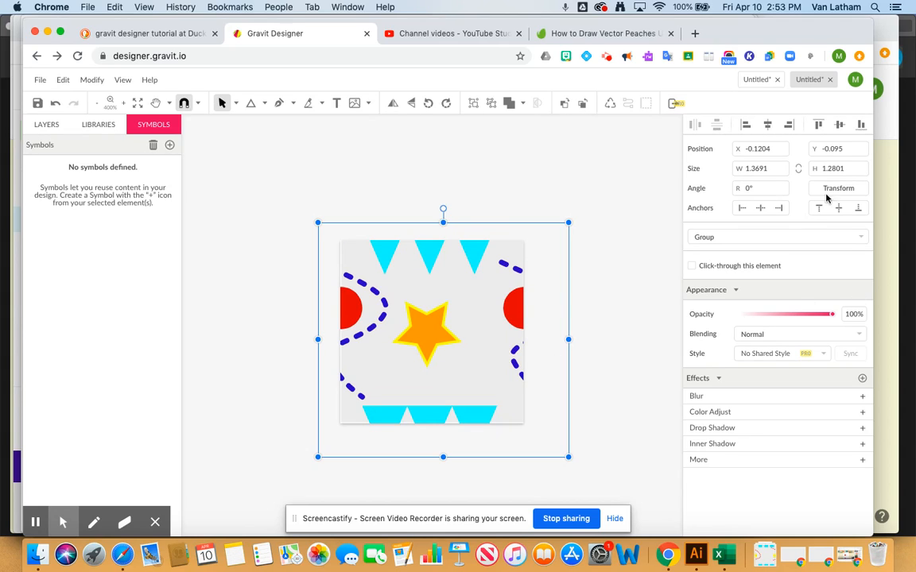
Set the group's X position to -0.115.
click(773, 149)
click(773, 149)
click(773, 150)
click(769, 151)
key(Return)
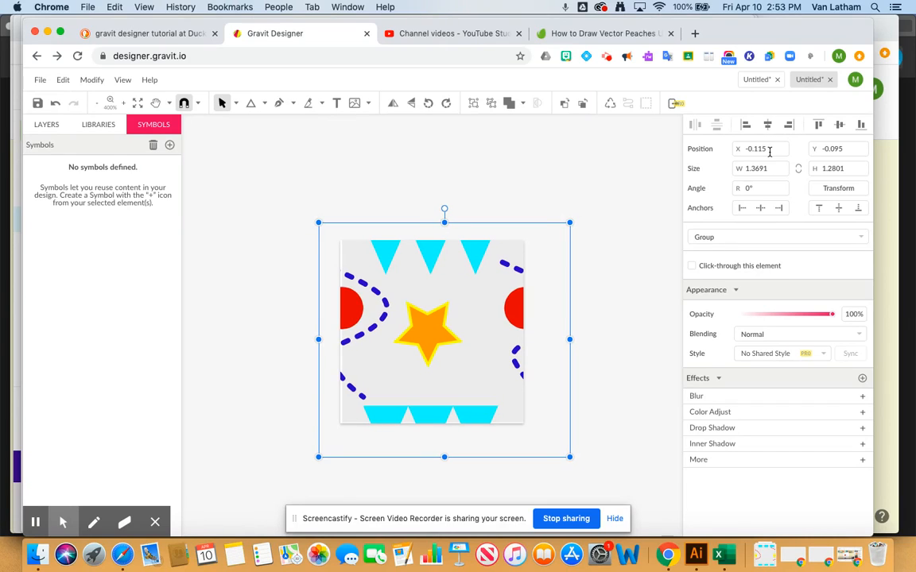
Set the group's X position to -0.125 and deselect the group.
click(760, 149)
click(763, 151)
key(Return)
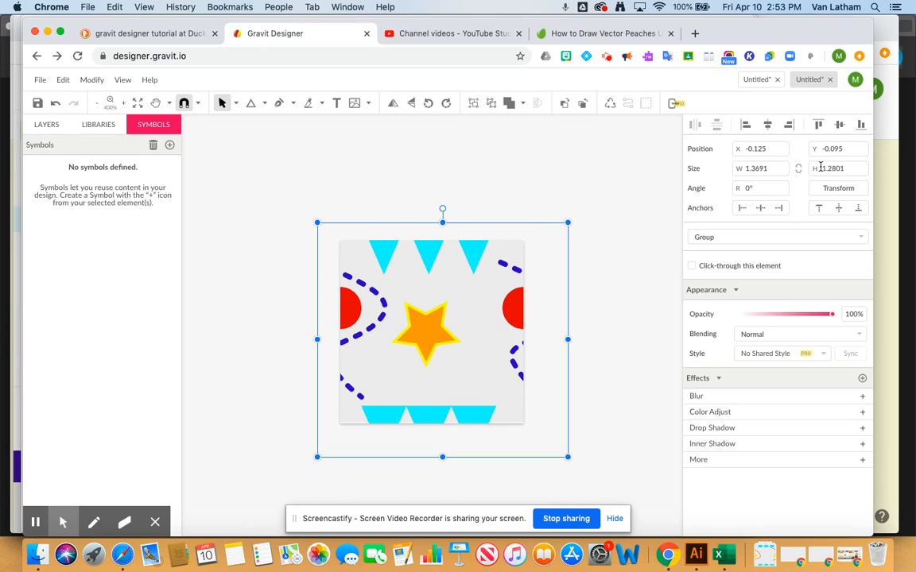
click(607, 301)
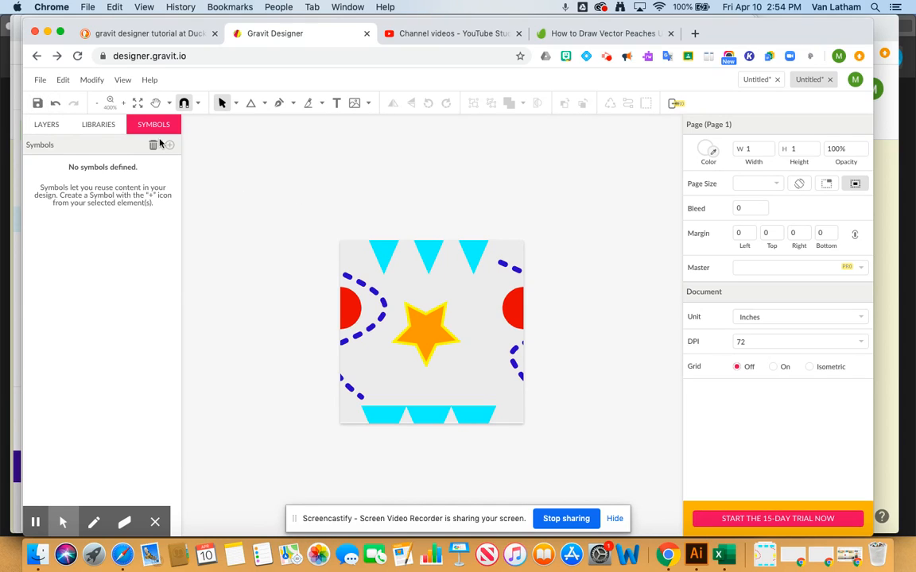
Export the 1-inch tile design as a PNG image.
click(40, 83)
mouse_move(123, 311)
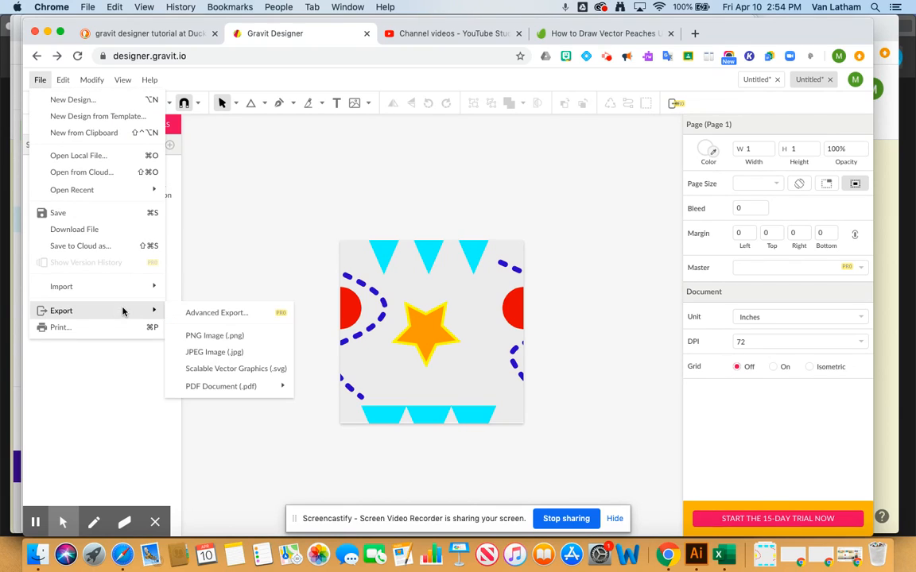
click(232, 337)
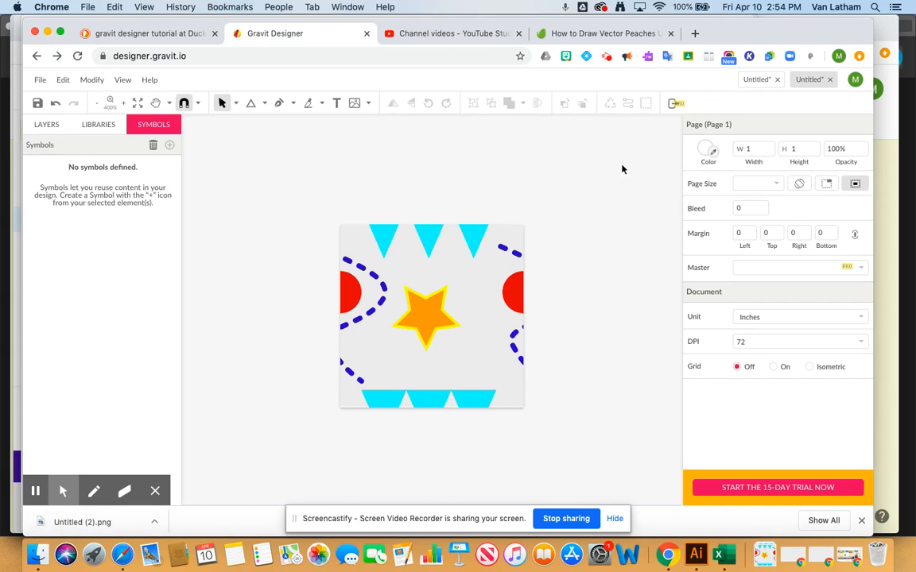
In the original letter-size design, move the patterned rectangle up to about Y 0.75 in and delete the large star-filled star.
click(755, 80)
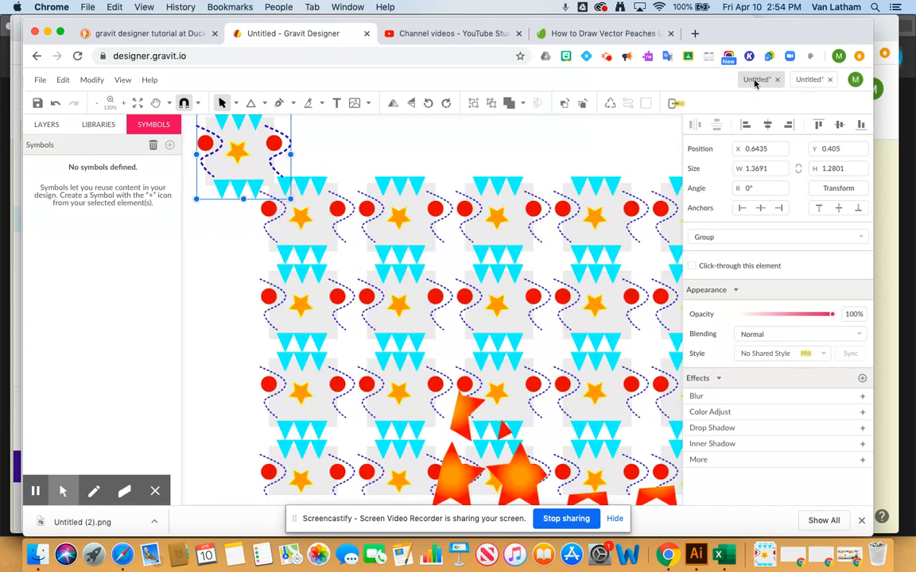
click(445, 300)
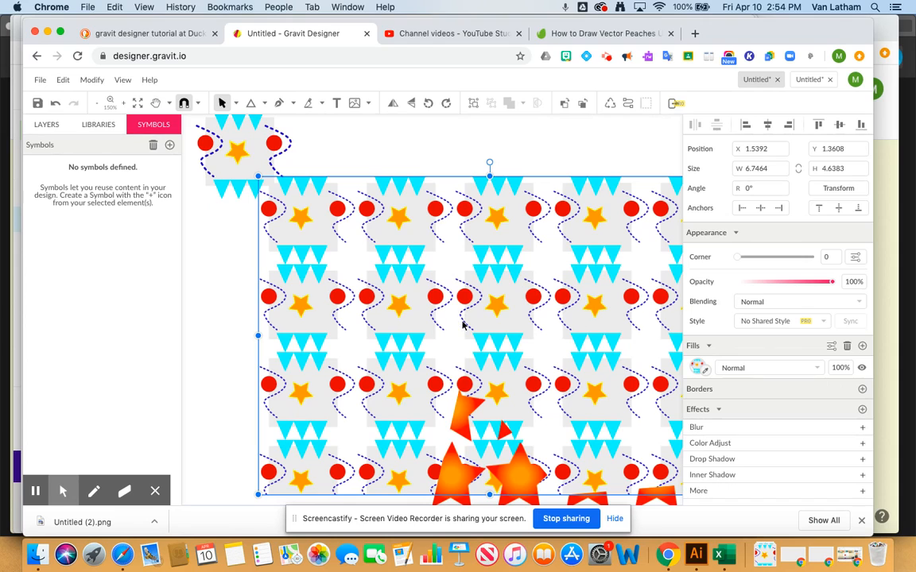
key(super+minus)
key(super+minus)
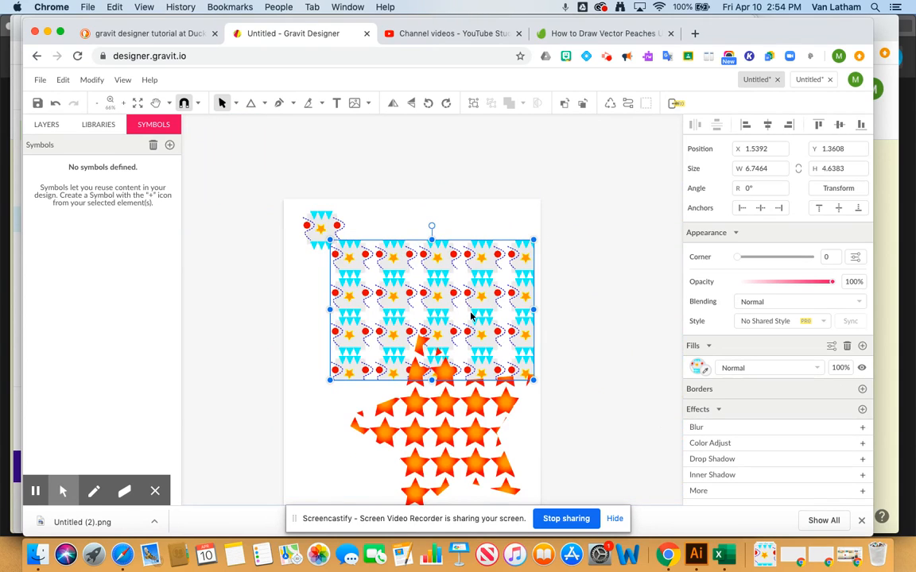
drag(470, 311, 469, 279)
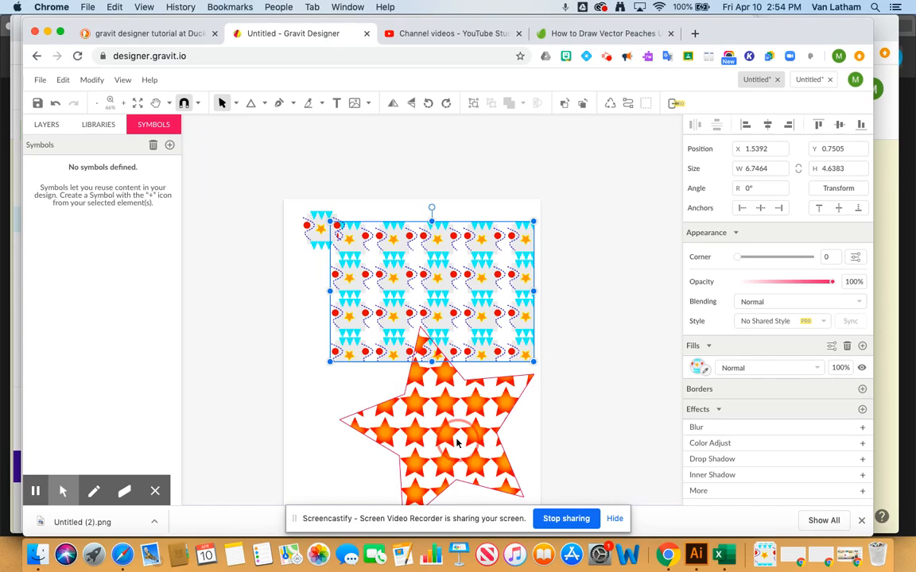
click(457, 443)
key(Delete)
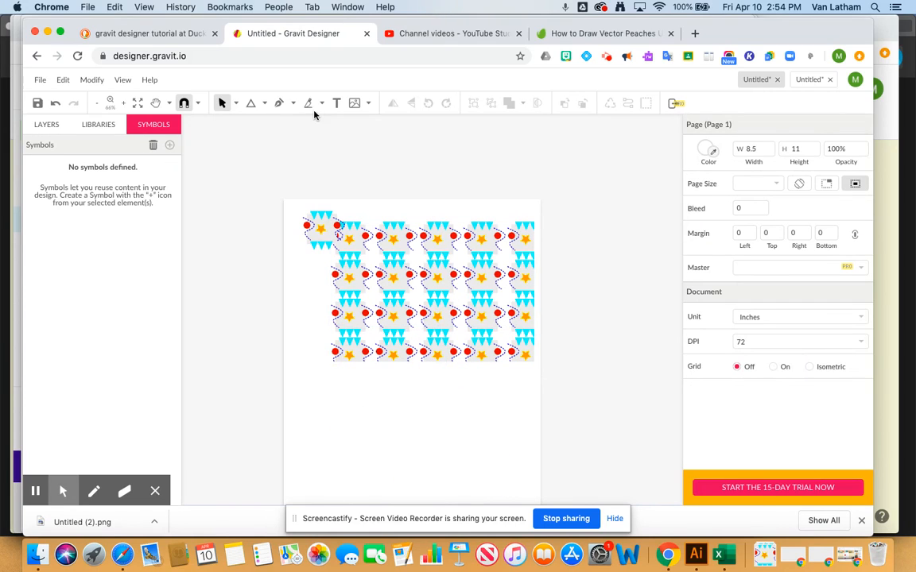
Draw a rectangle about 6.67 by 3.43 in below the existing patterned rectangle.
click(250, 103)
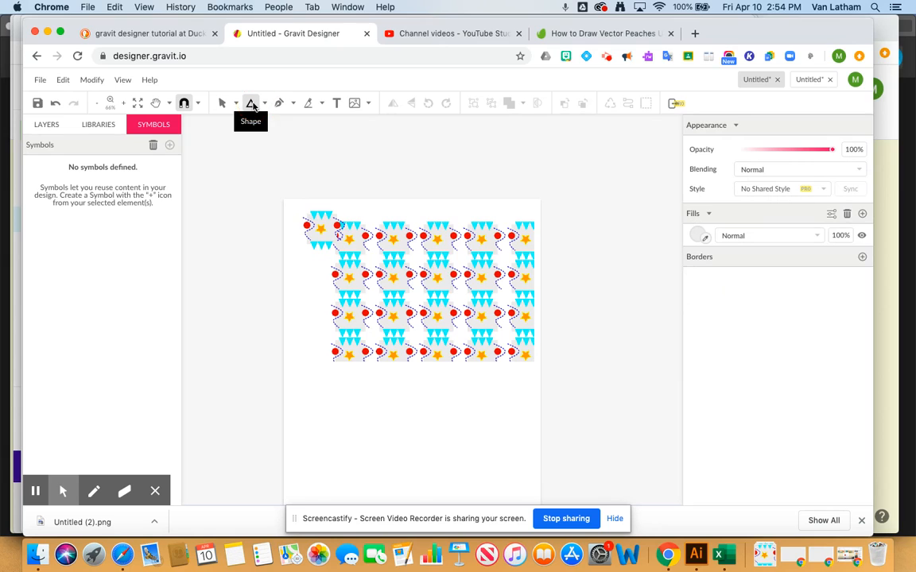
click(264, 104)
click(275, 139)
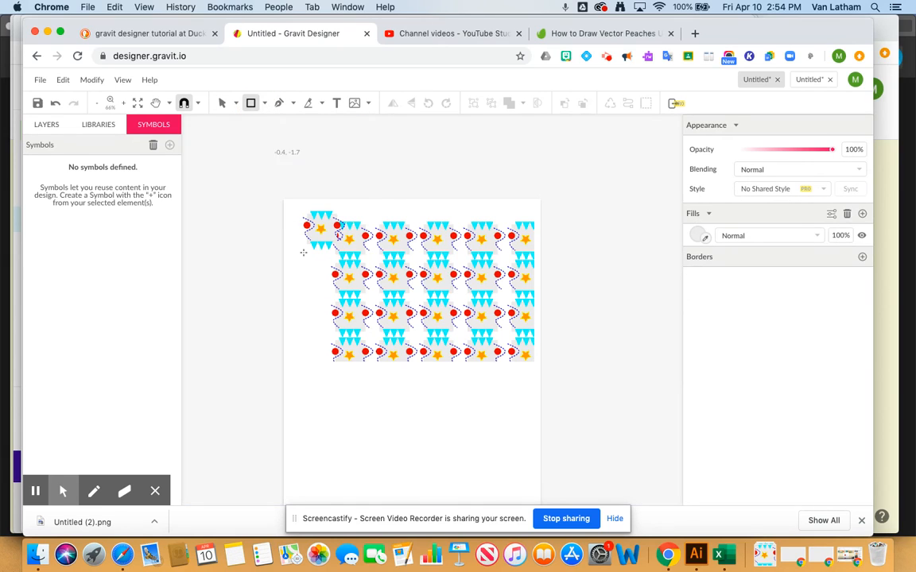
drag(323, 396, 525, 498)
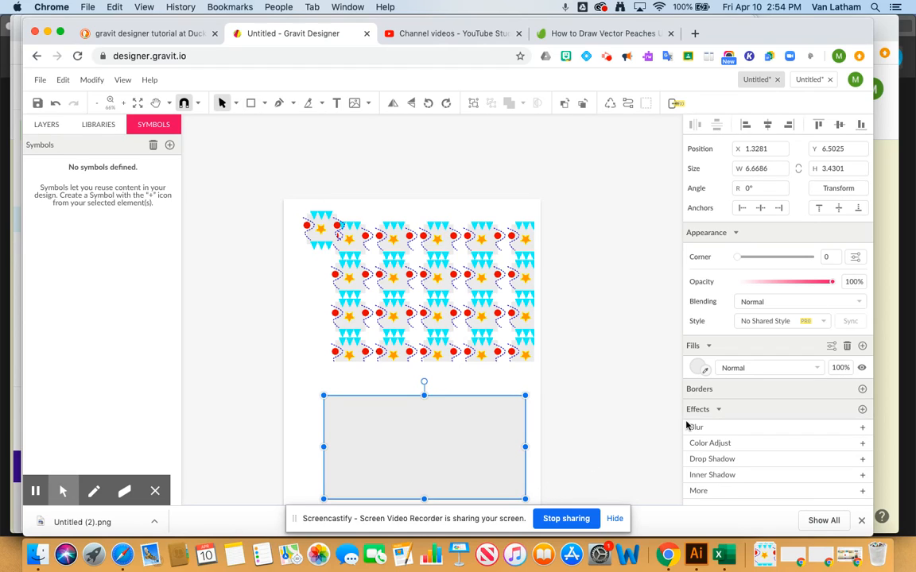
Give the new rectangle a Texture Fill using the image Untitled (2).png.
click(695, 369)
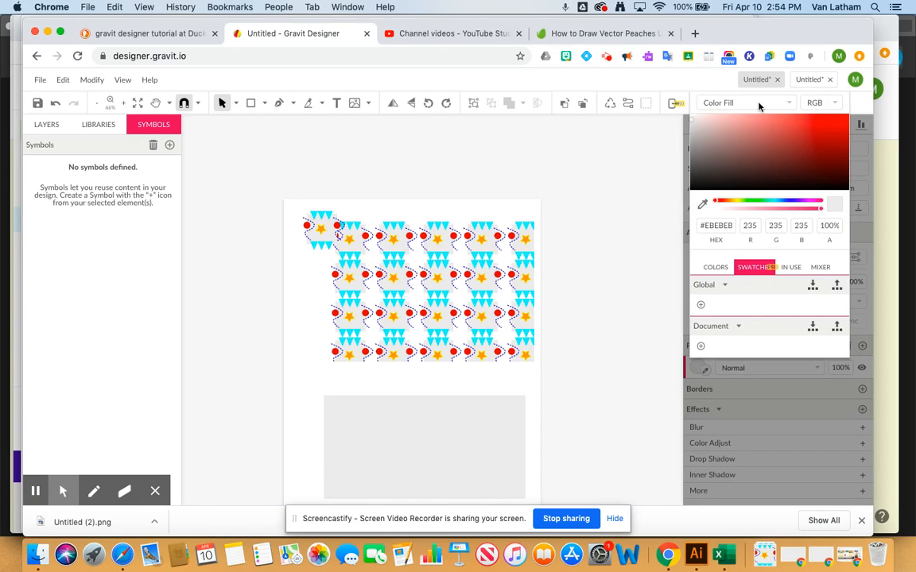
click(759, 104)
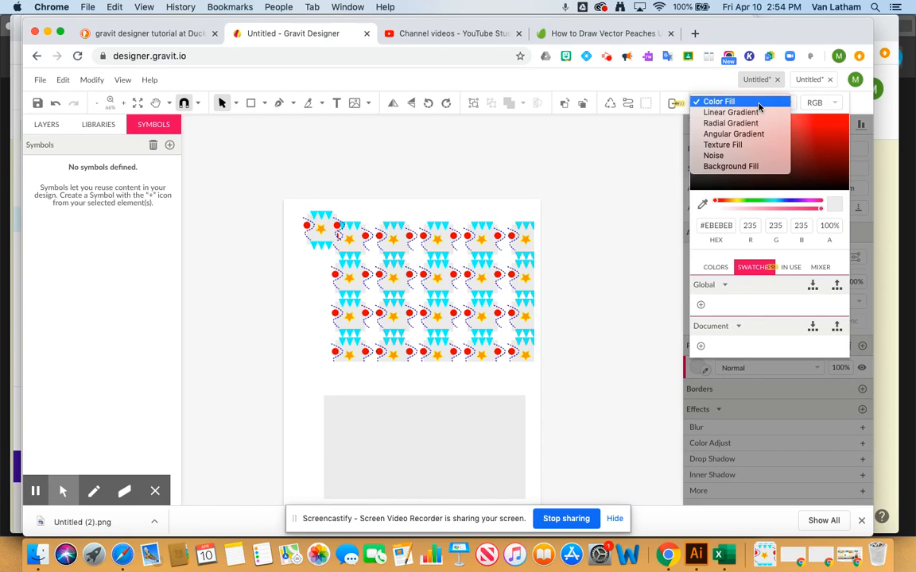
click(744, 146)
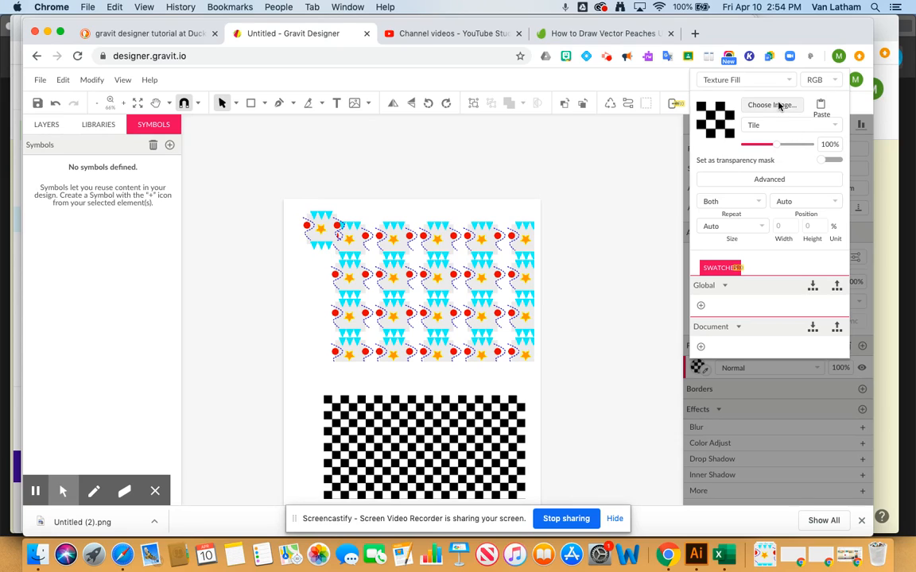
click(771, 105)
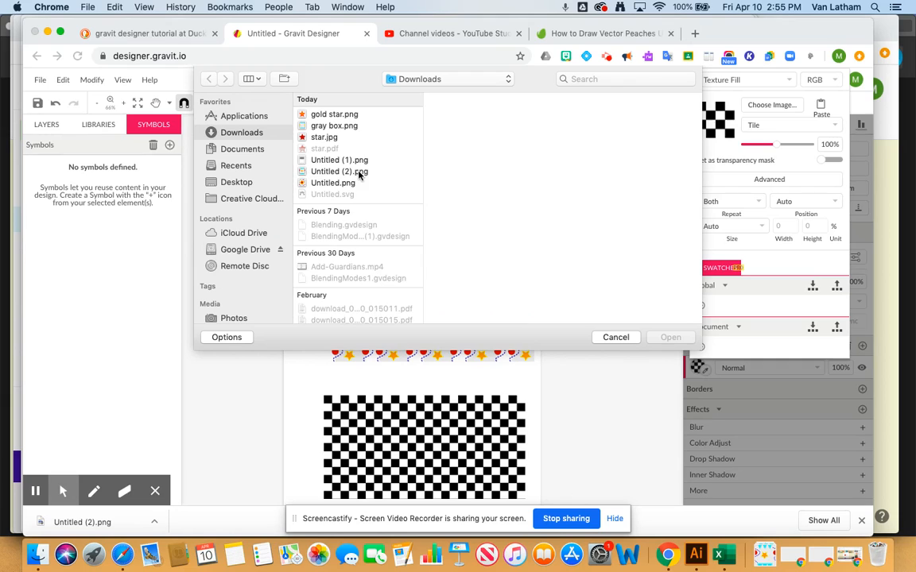
click(353, 171)
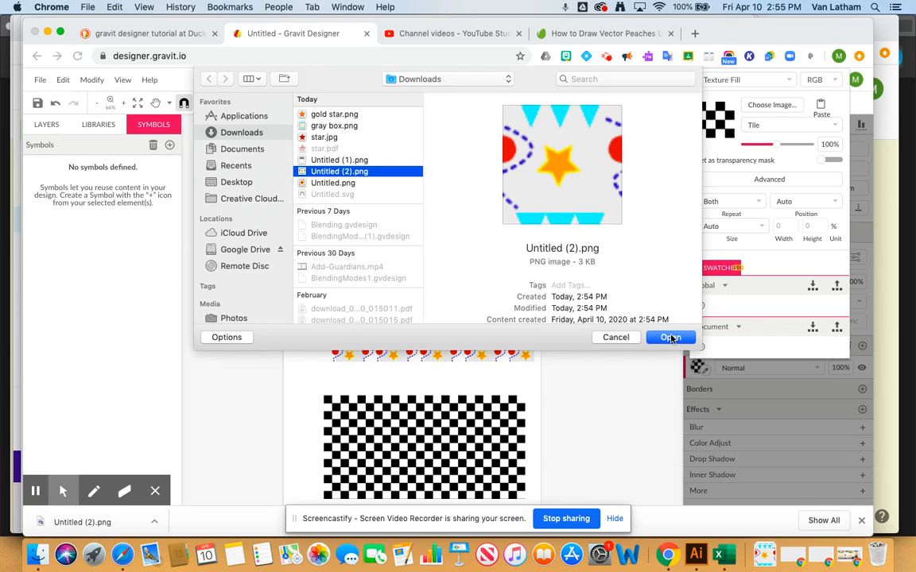
click(670, 338)
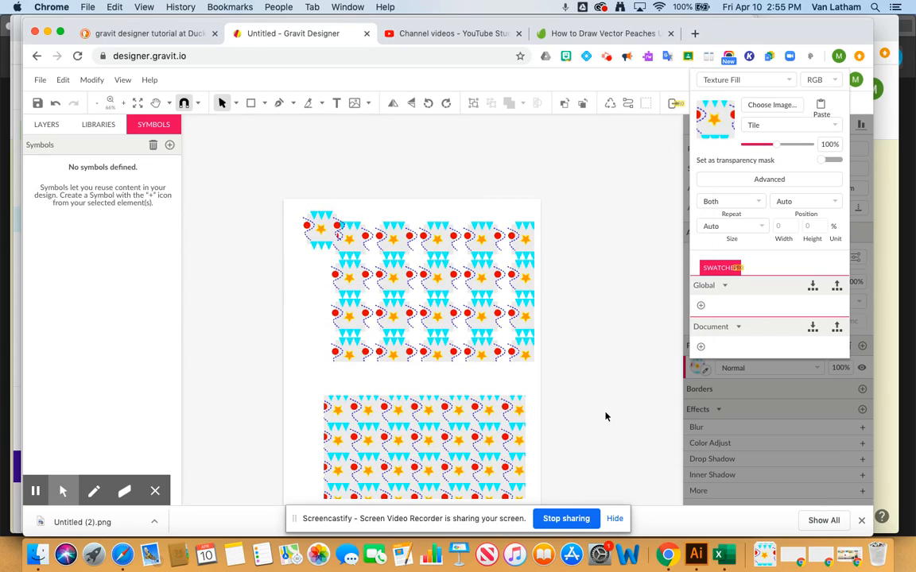
Enlarge the tiled rectangle from its upper-left corner to about 7.01 by 4.10 in.
scroll(604, 418, down, 3)
click(425, 387)
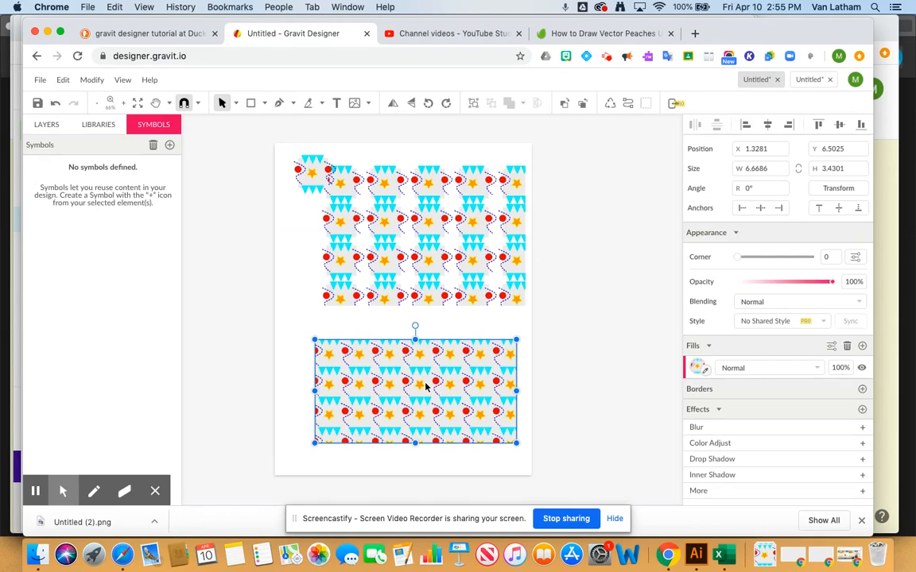
drag(313, 340, 304, 320)
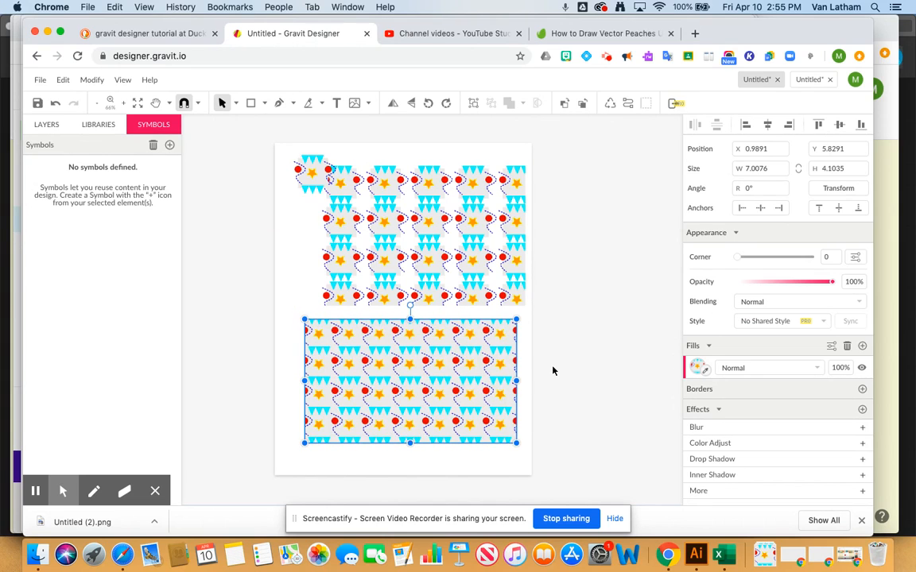
Compare the repeats of the two patterned rectangles up close, and return to the 1-inch tile design.
scroll(553, 370, up, 5)
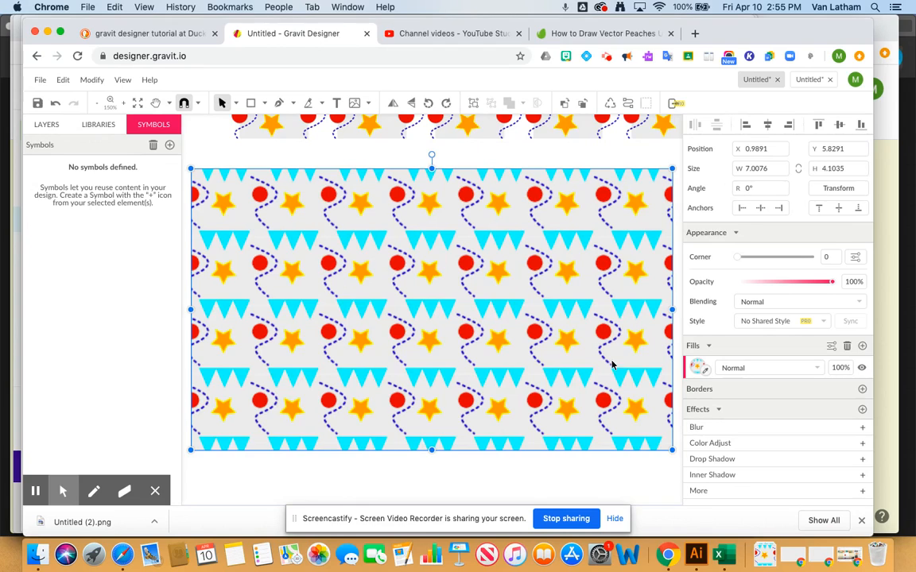
scroll(608, 368, up, 1)
scroll(615, 362, up, 5)
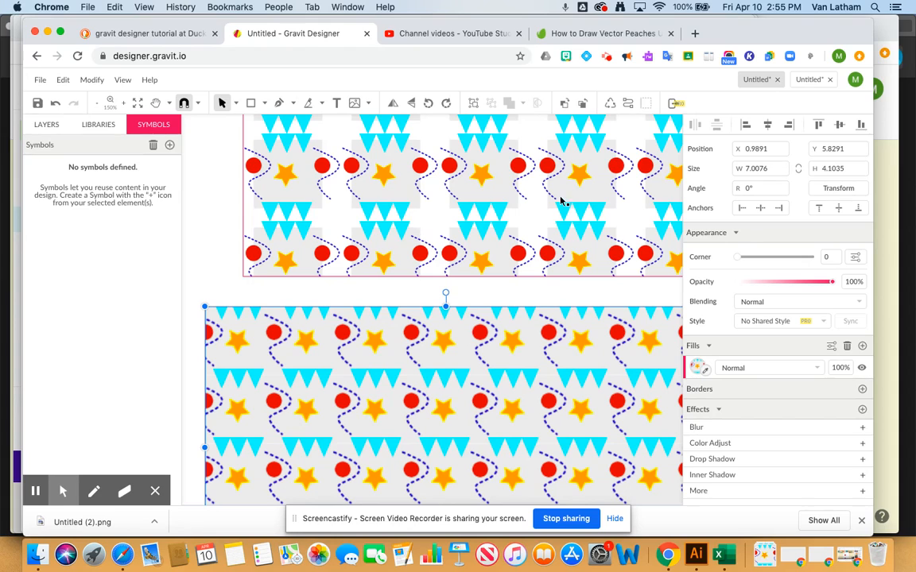
click(804, 80)
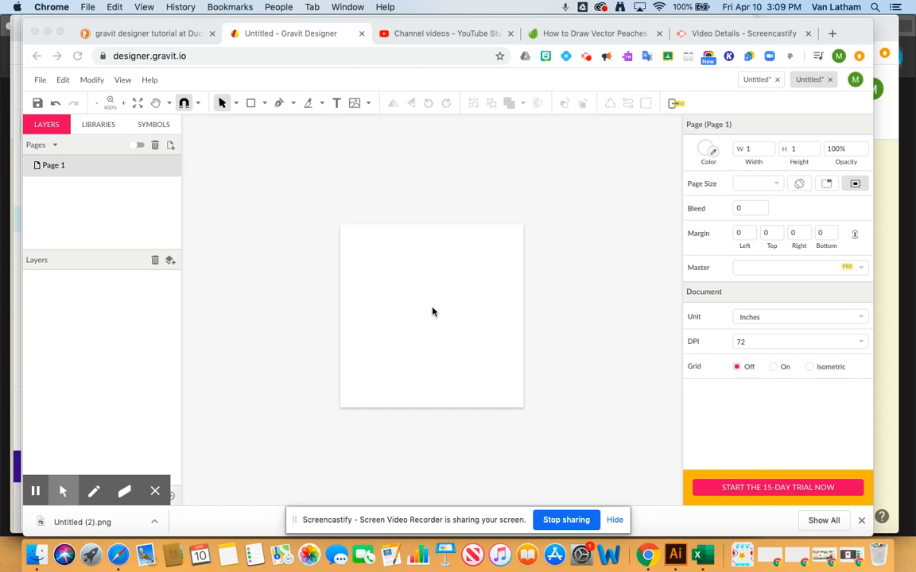
Draw a closed teardrop petal about 0.11 by 0.30 in with the Pen tool, pointed at its base, in the tile's upper middle.
click(279, 105)
click(280, 105)
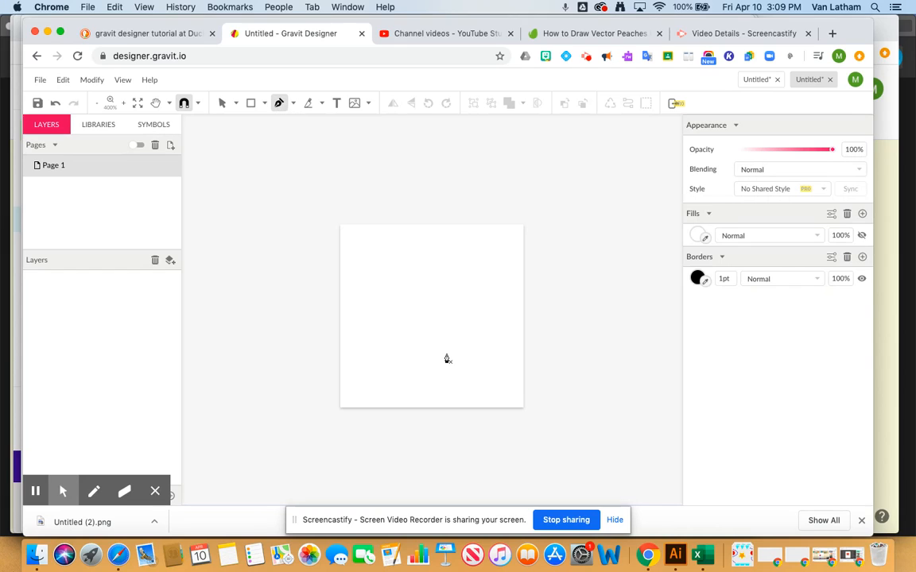
click(427, 318)
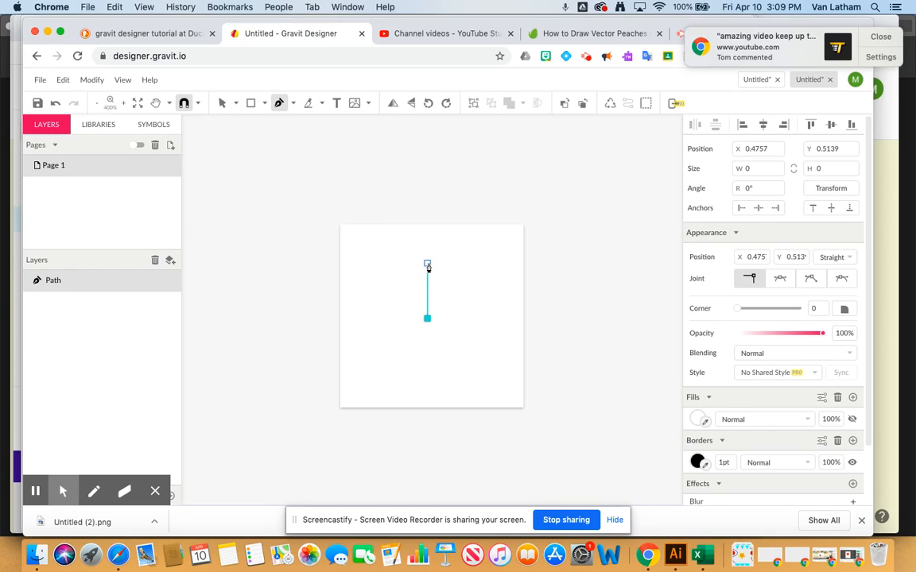
drag(427, 265, 407, 267)
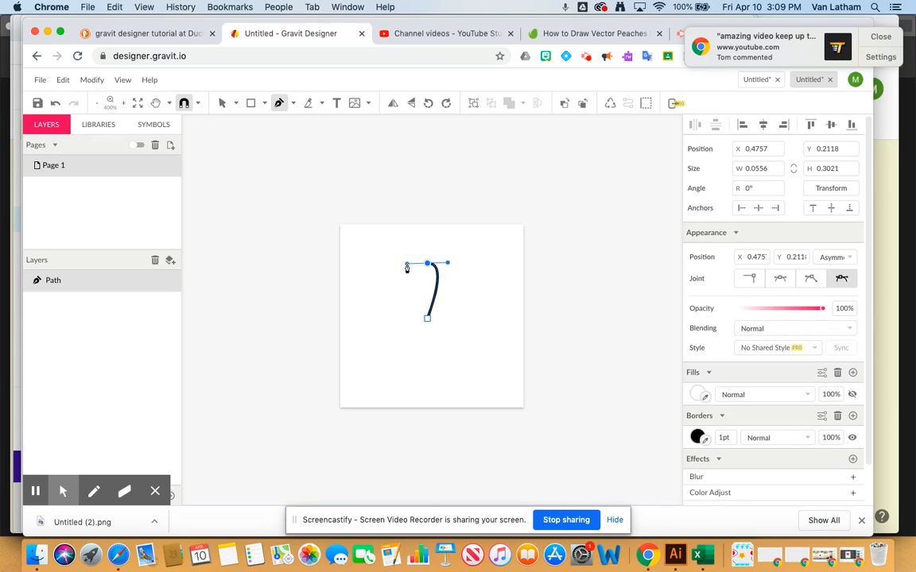
click(427, 320)
click(880, 36)
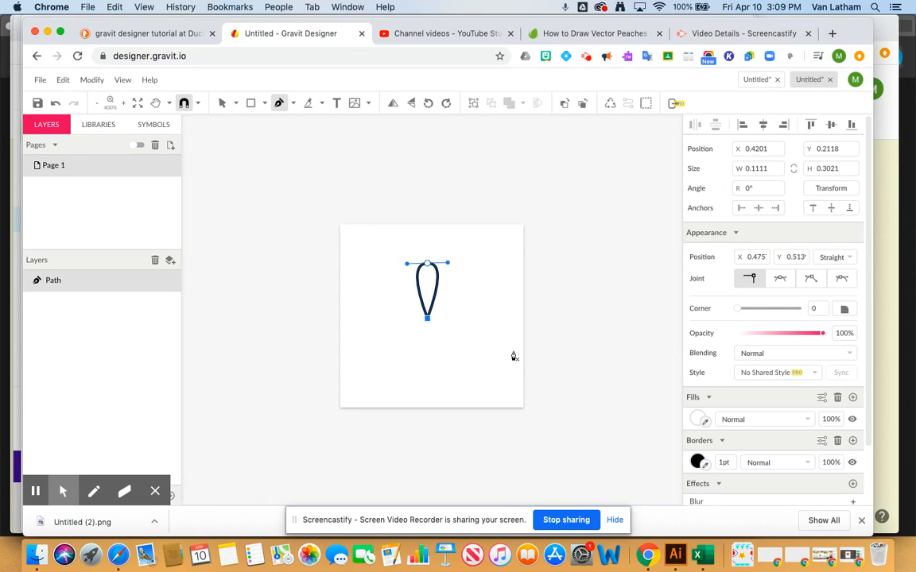
Set the petal's border width to 0 pt.
click(722, 461)
key(BackSpace)
text(0)
key(Return)
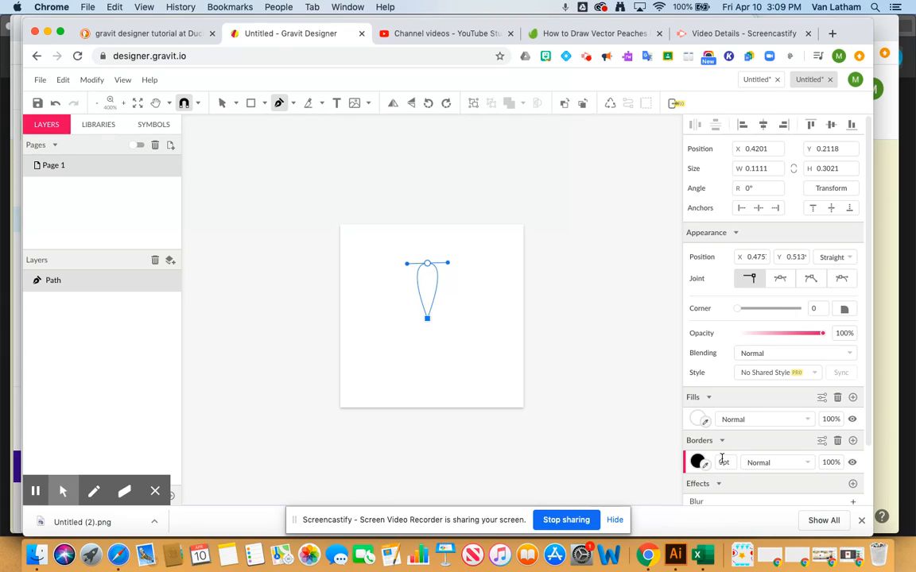
Fill the petal with a Linear Gradient from orange #FF9900 to red #FF0000, and reverse the order of its colors.
click(698, 419)
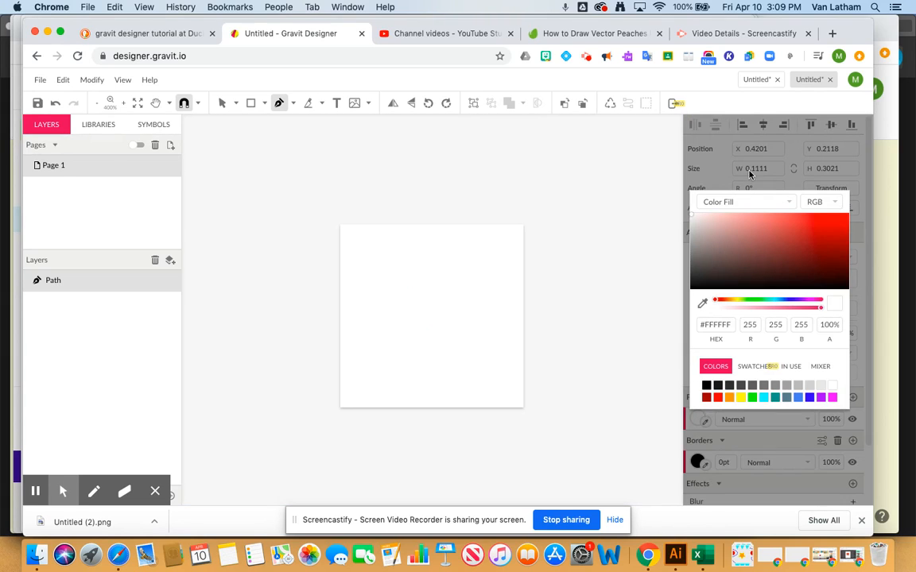
click(744, 202)
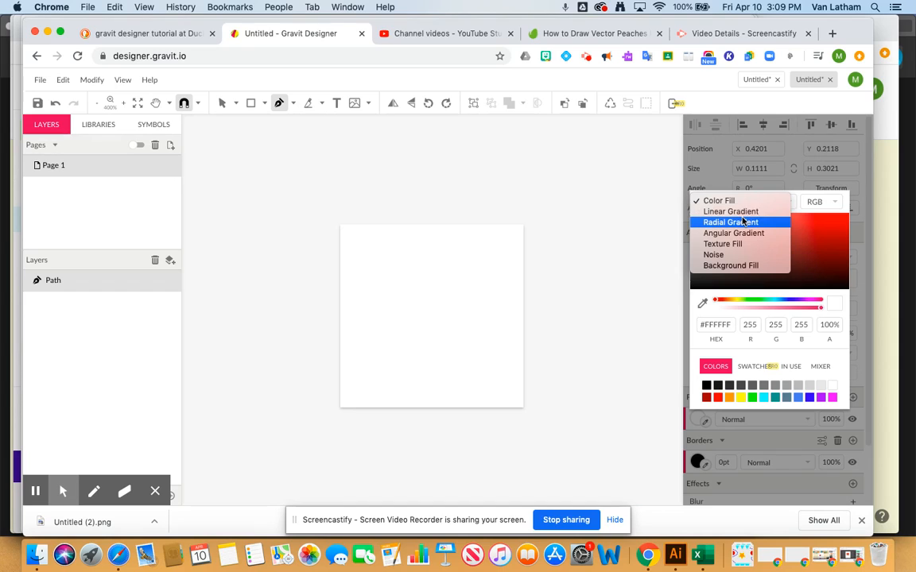
click(743, 211)
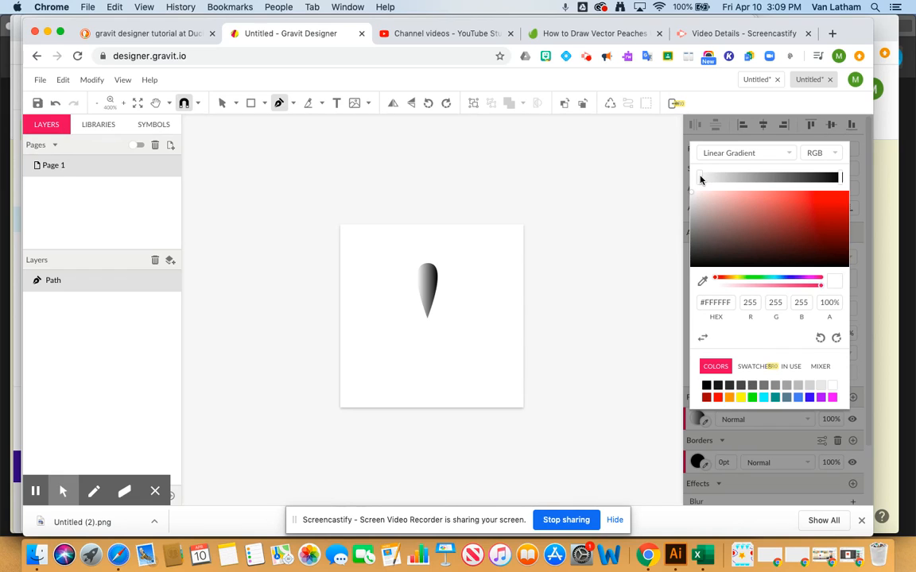
click(729, 400)
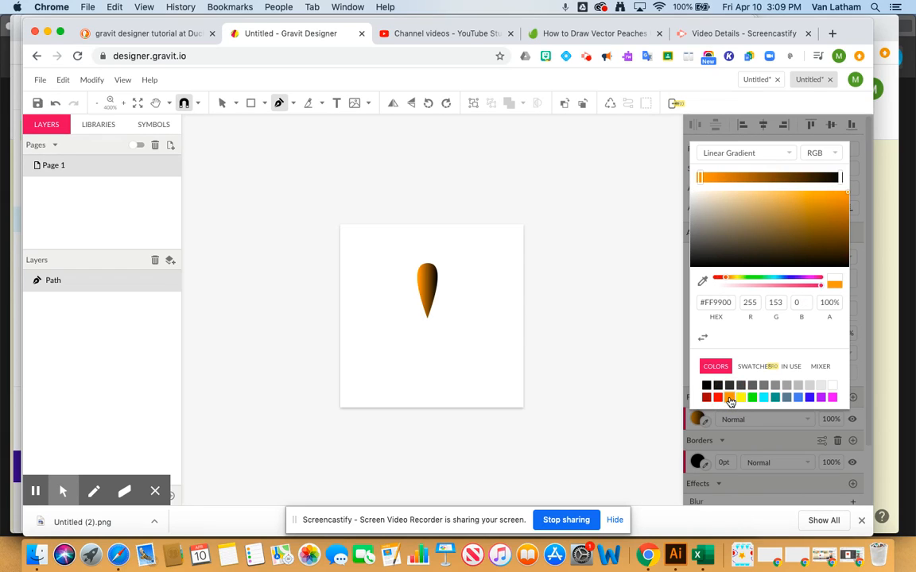
click(838, 177)
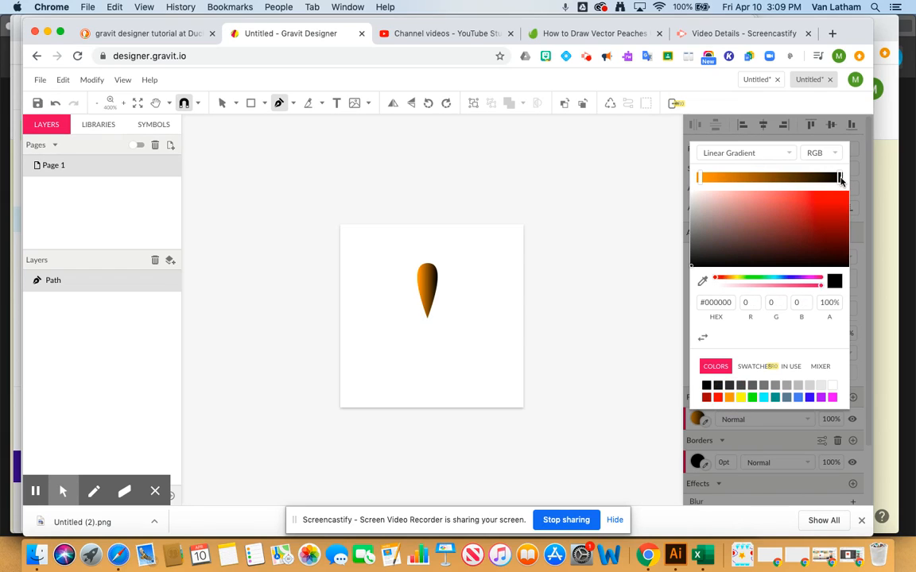
click(716, 399)
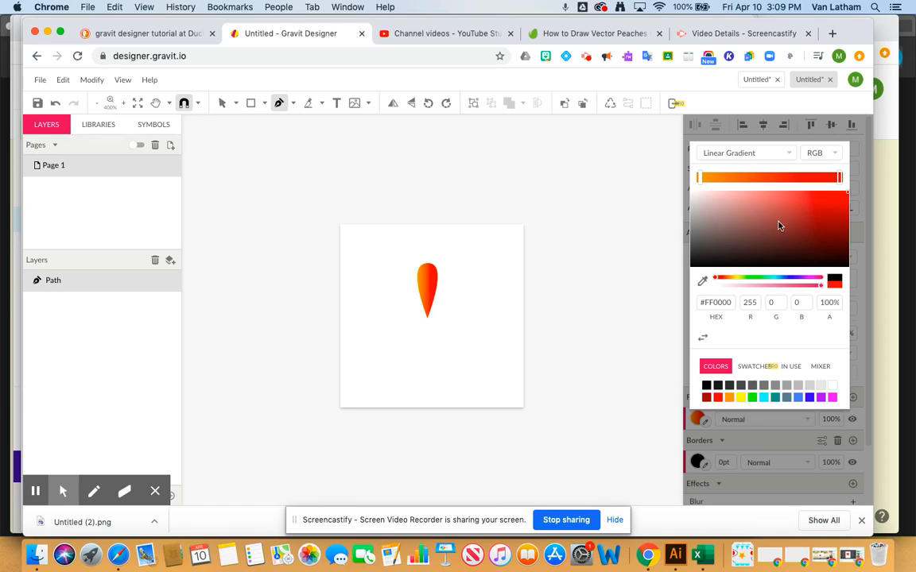
click(701, 340)
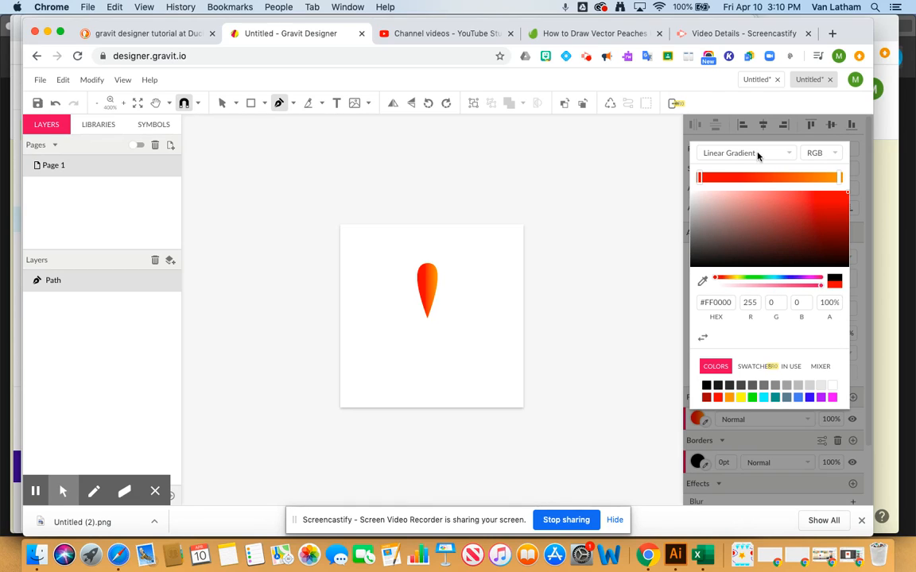
click(862, 284)
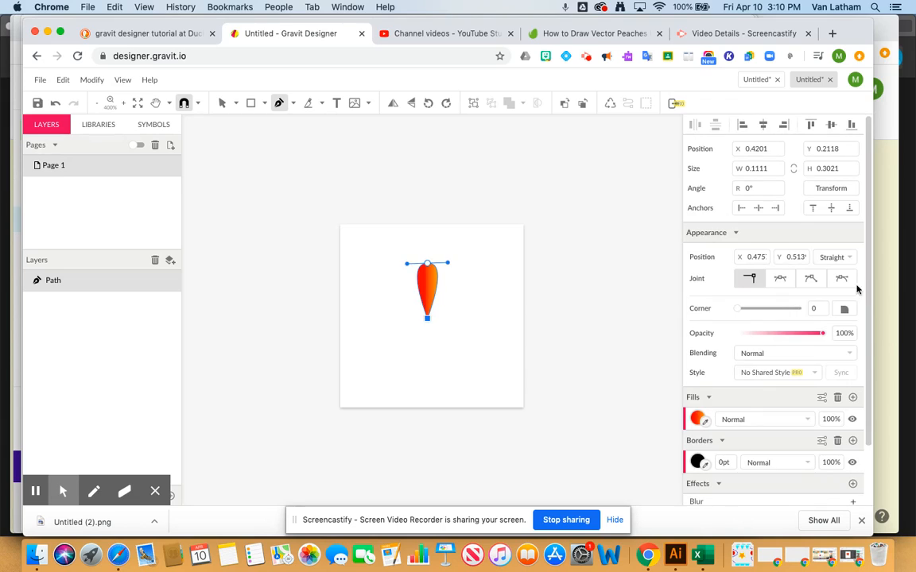
click(820, 396)
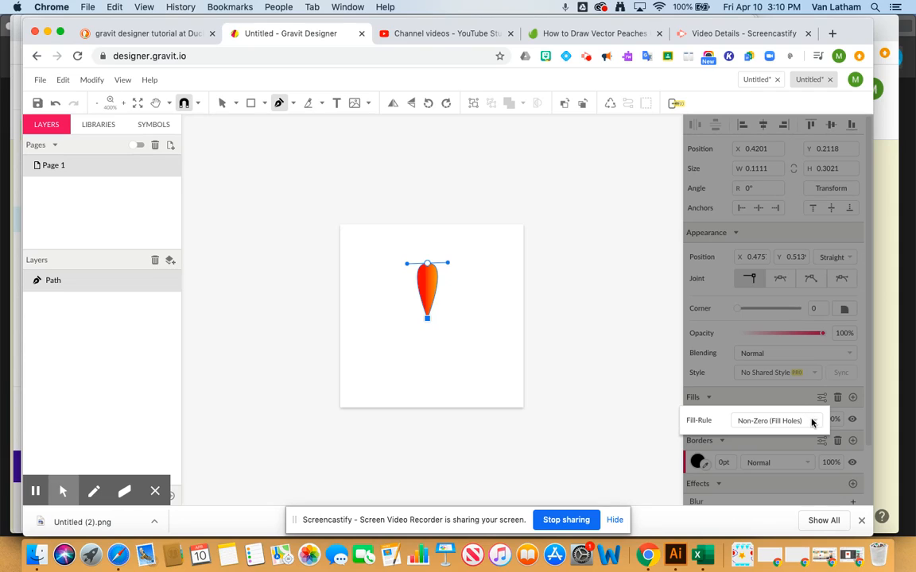
click(812, 422)
click(814, 422)
click(746, 406)
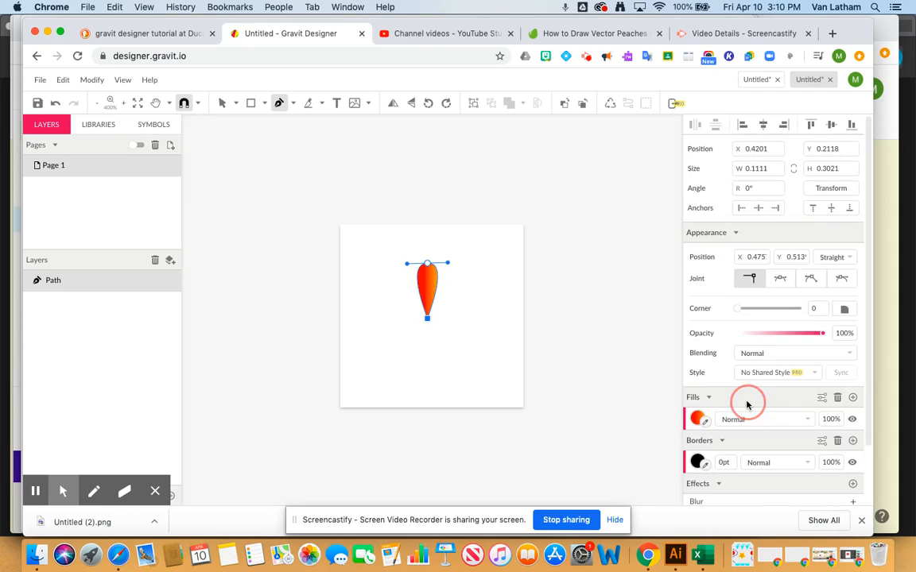
Rotate the petal's gradient a quarter turn so orange fills the rounded end and red fills the pointed tip.
click(697, 420)
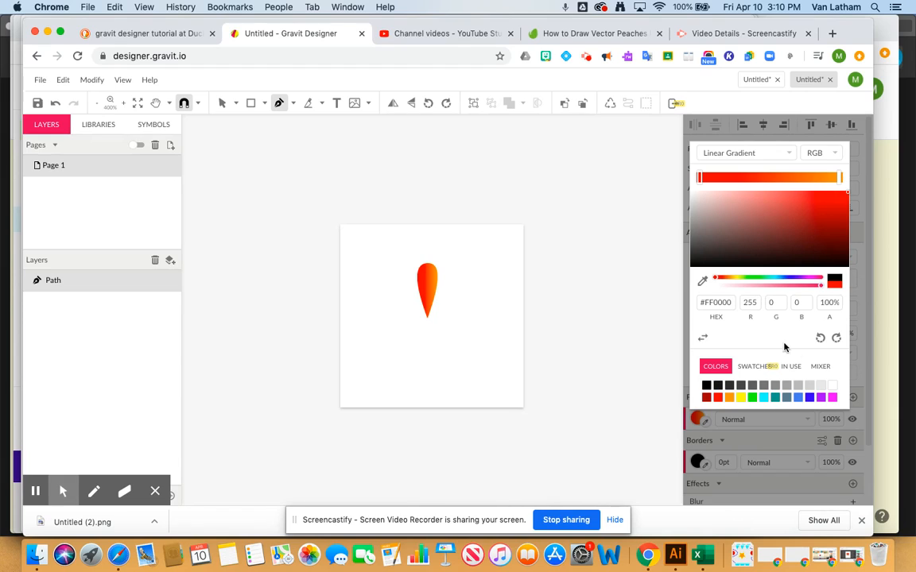
click(821, 367)
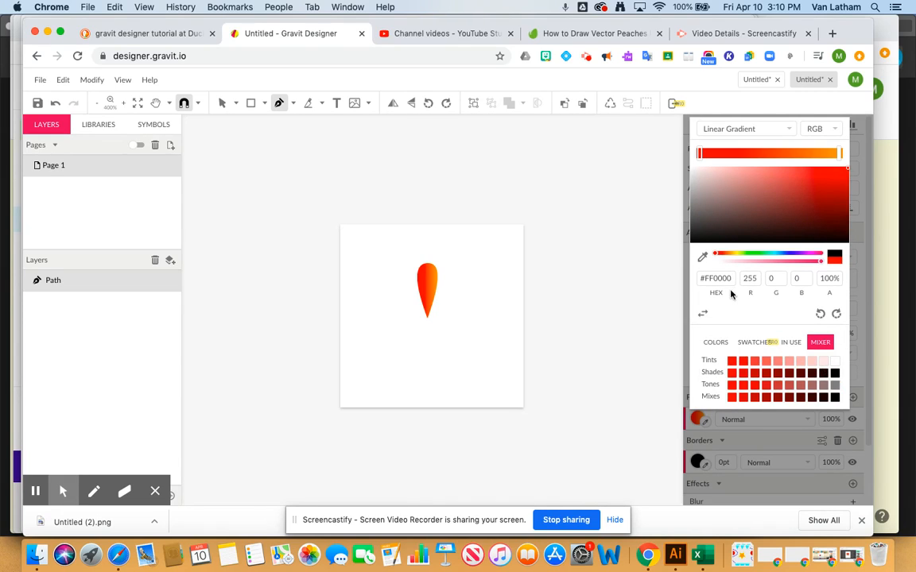
click(821, 314)
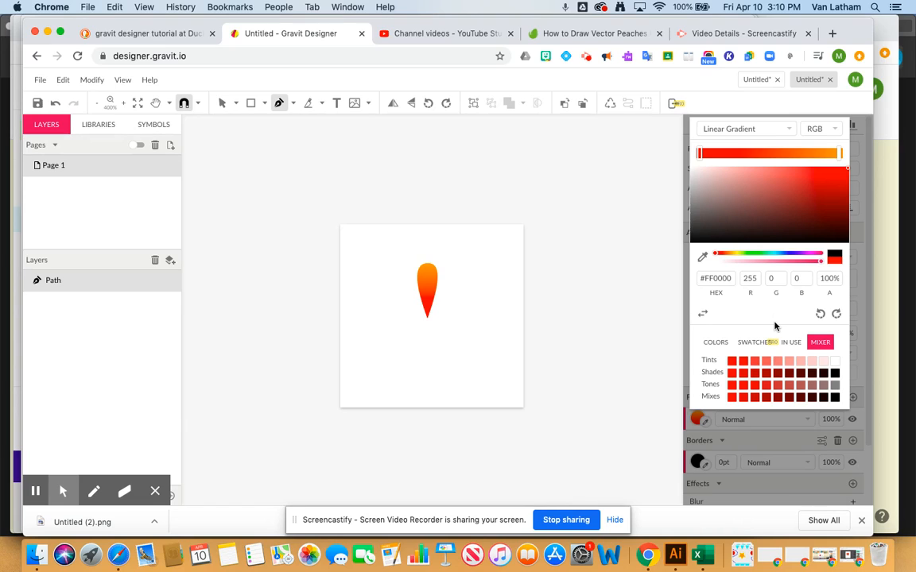
click(581, 327)
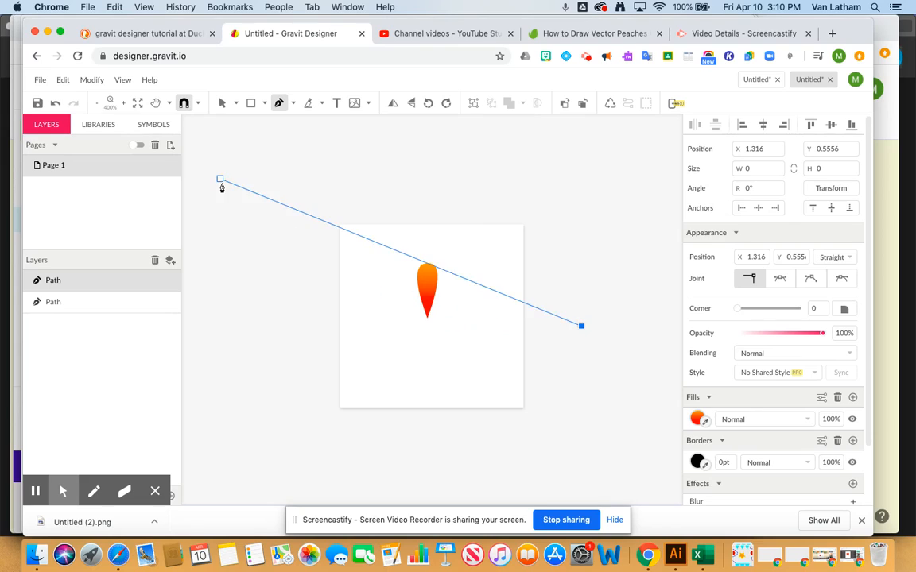
click(582, 291)
key(BackSpace)
key(BackSpace)
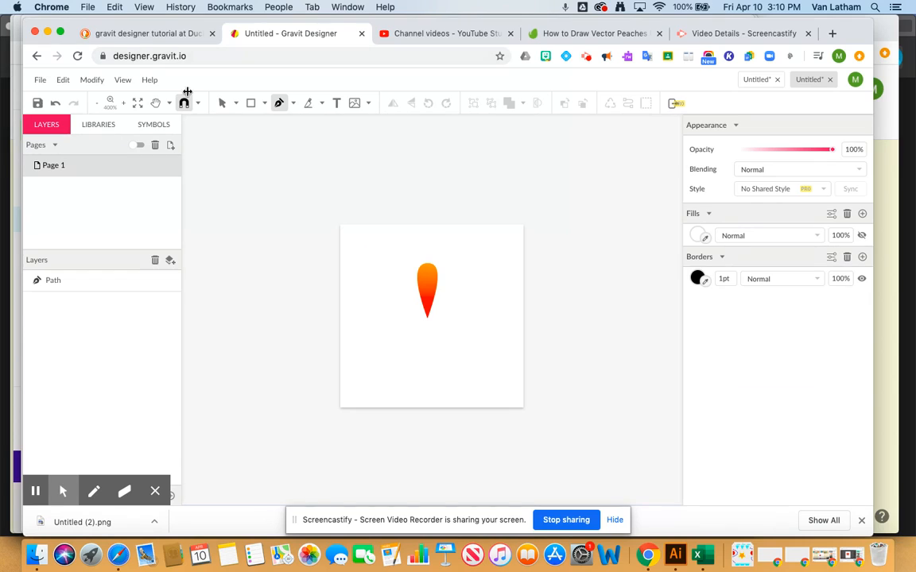
Duplicate the petal and rotate the copy counterclockwise about its pointed tip by about 32.7°.
key(v)
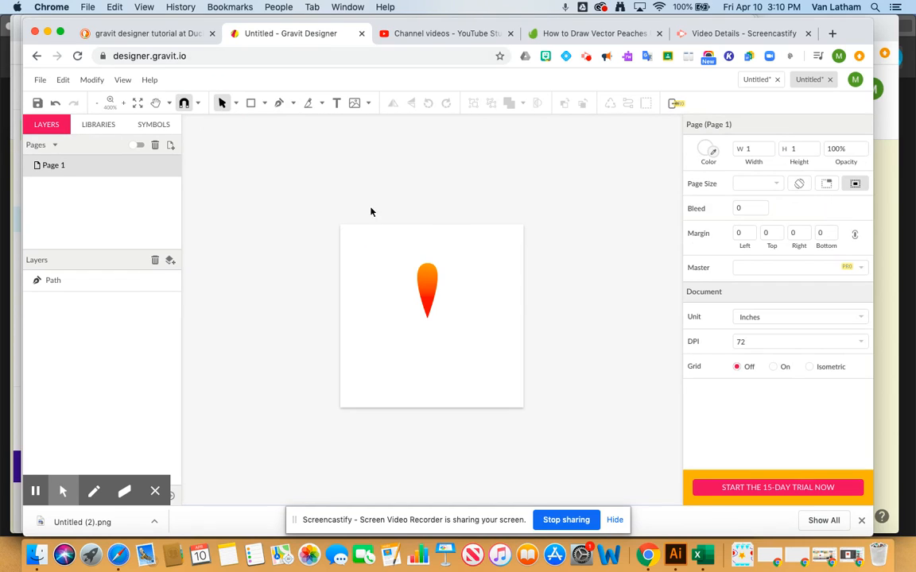
click(429, 284)
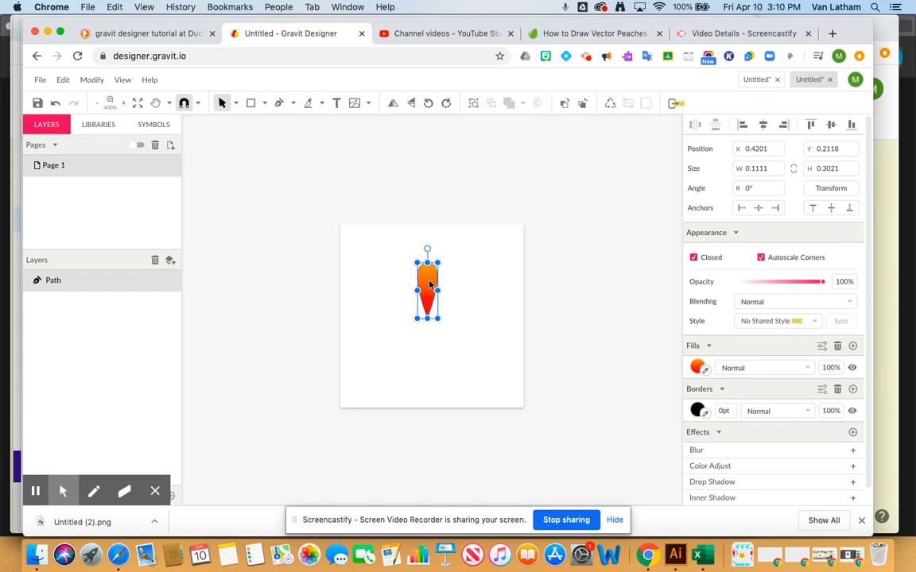
key(super+d)
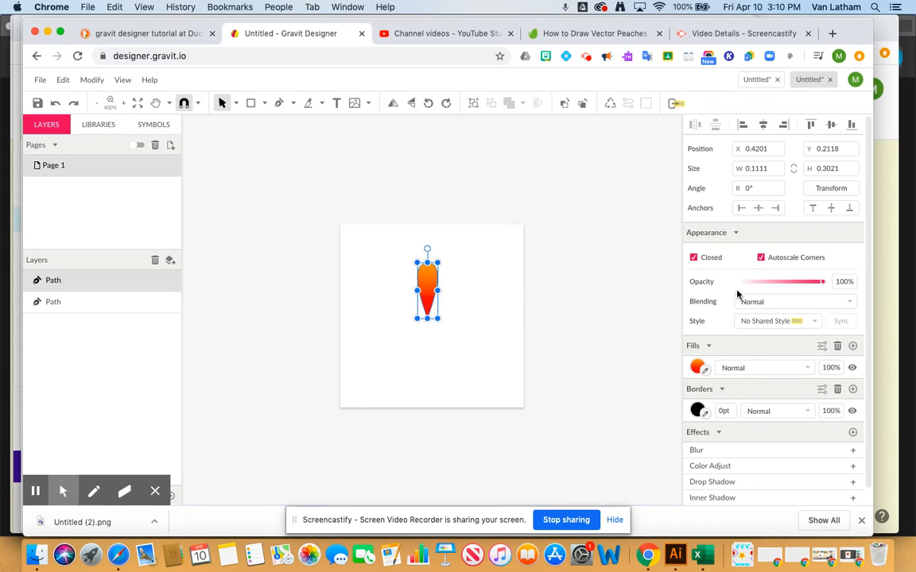
click(830, 189)
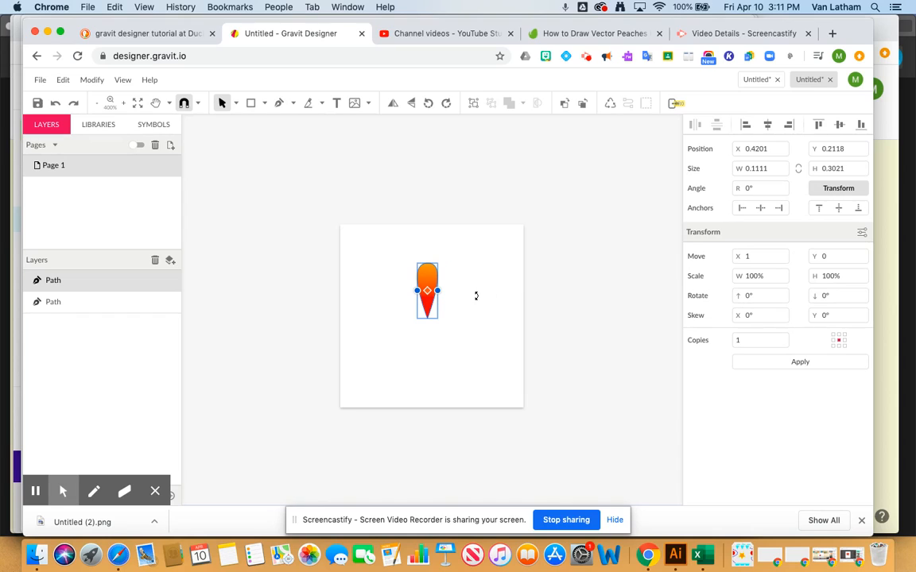
key(super+plus)
key(super+plus)
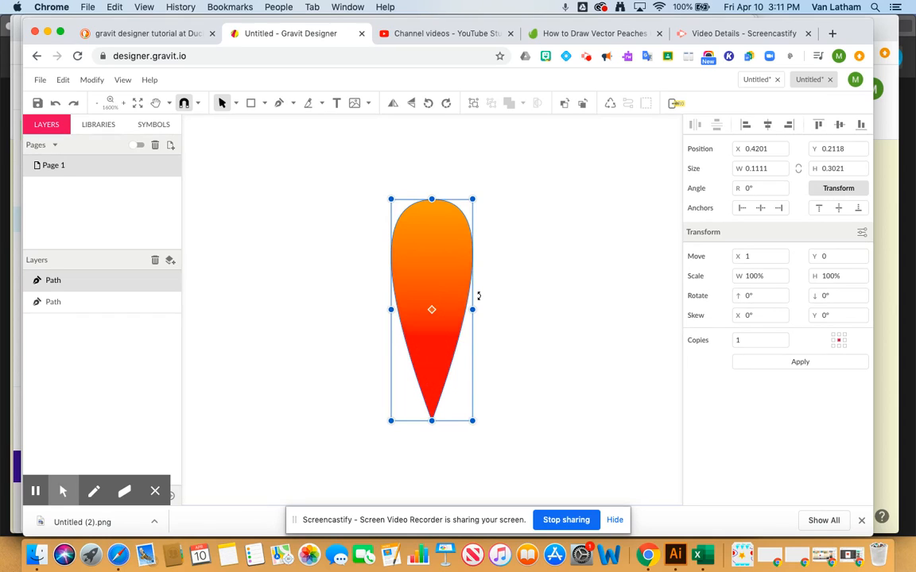
key(super+minus)
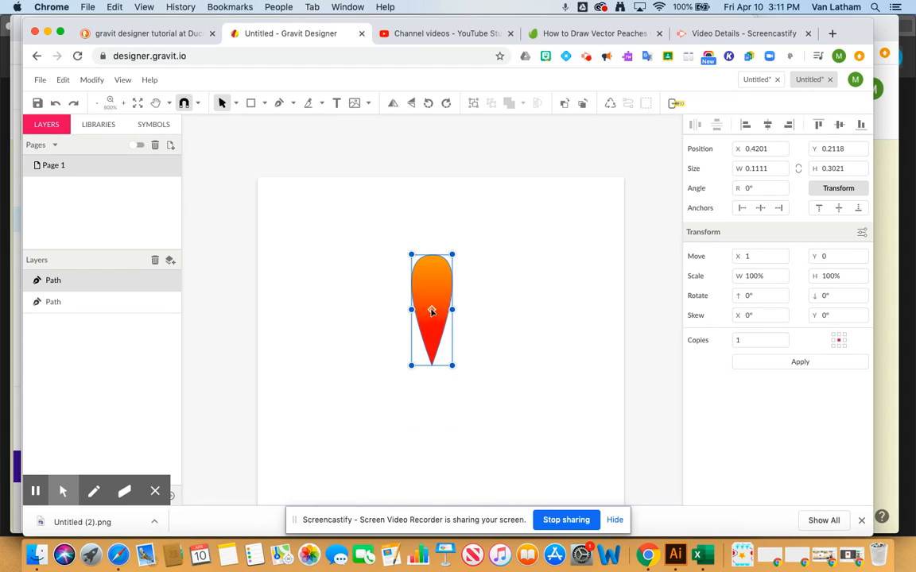
drag(431, 311, 433, 366)
drag(429, 238, 363, 264)
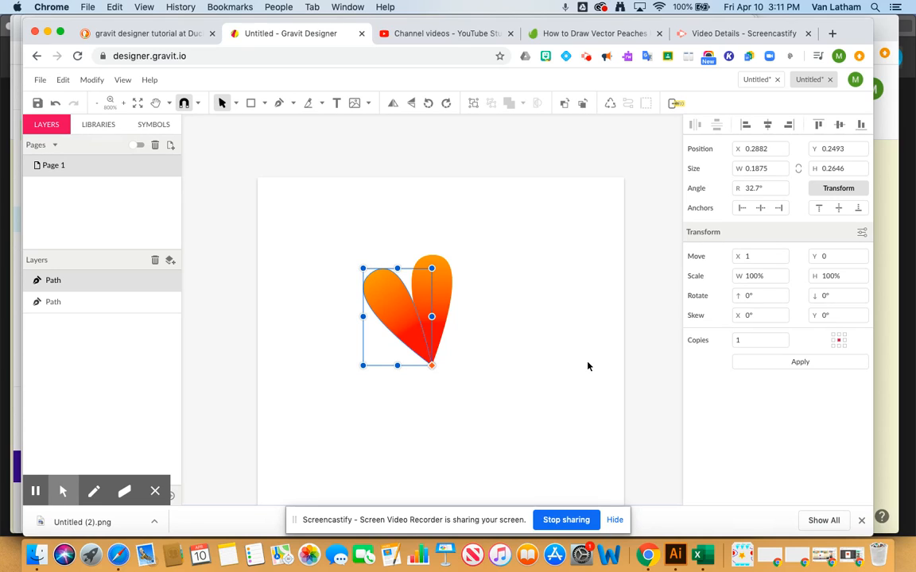
Group the two petals.
scroll(586, 364, down, 2)
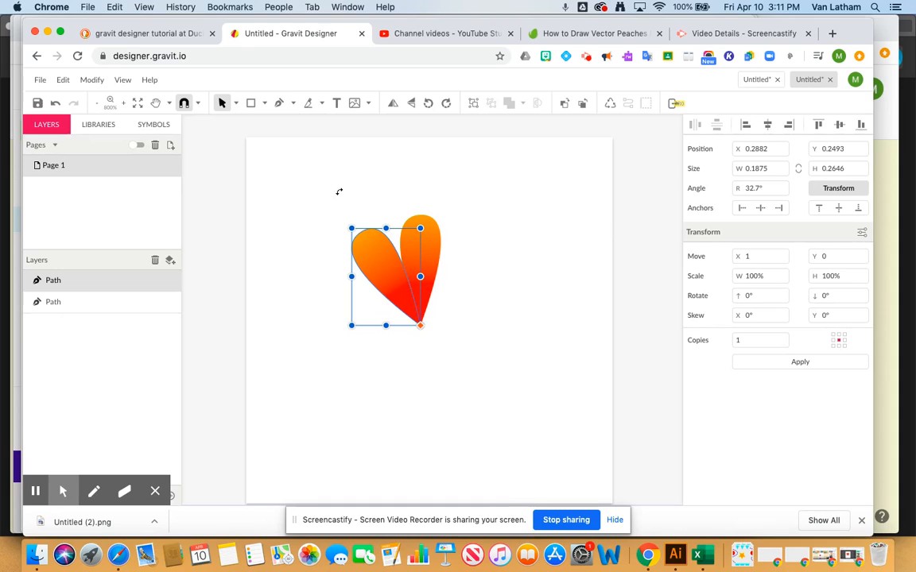
click(276, 167)
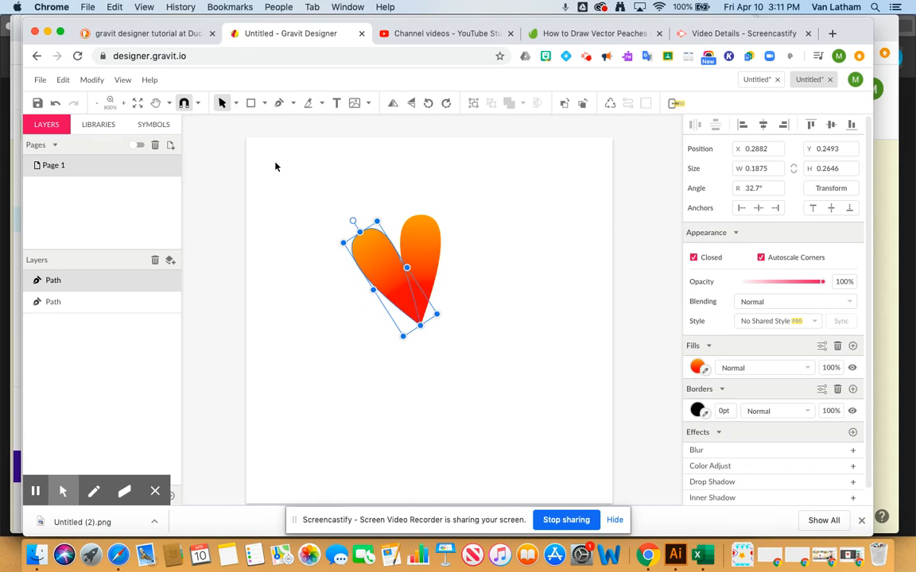
click(276, 170)
drag(275, 168, 495, 334)
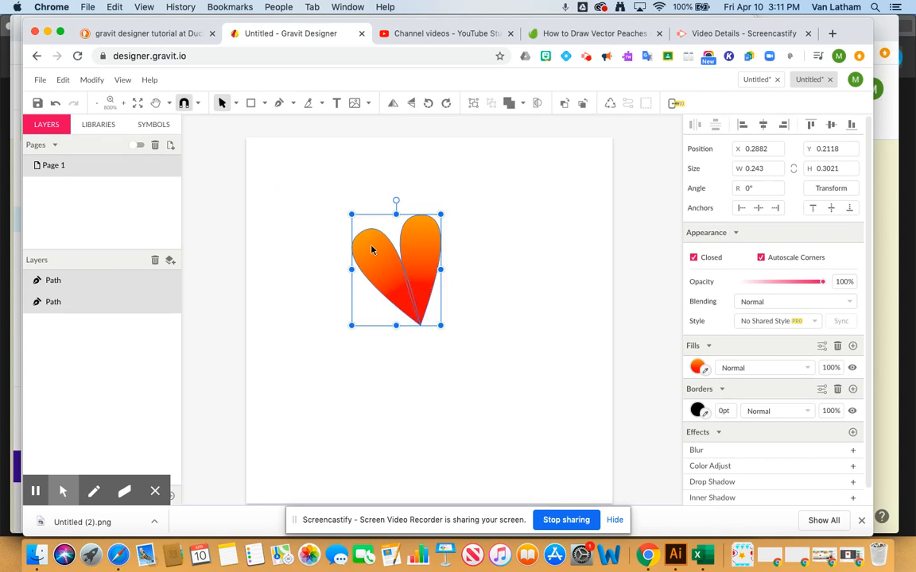
click(474, 106)
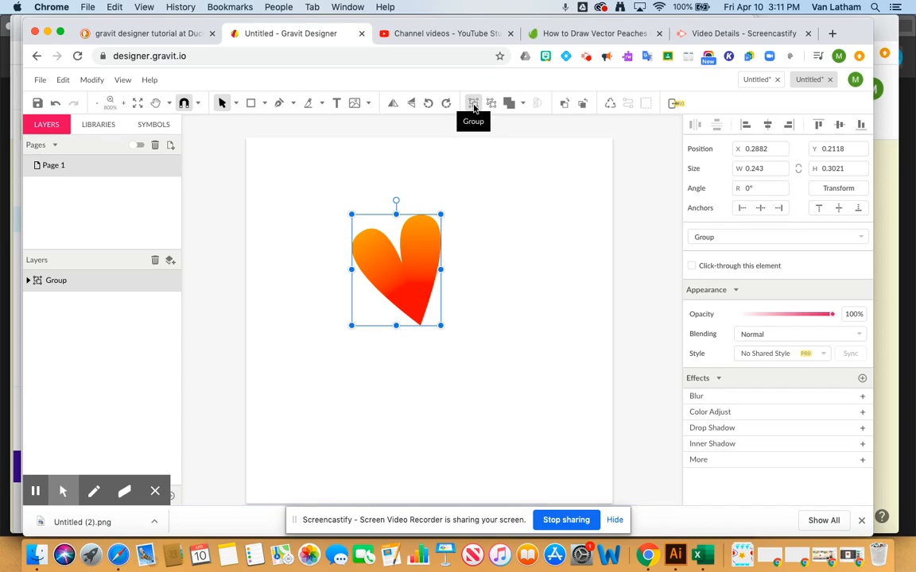
Duplicate the petal group and rotate the copy counterclockwise about the petals' shared tip by about 68.7°.
key(super+d)
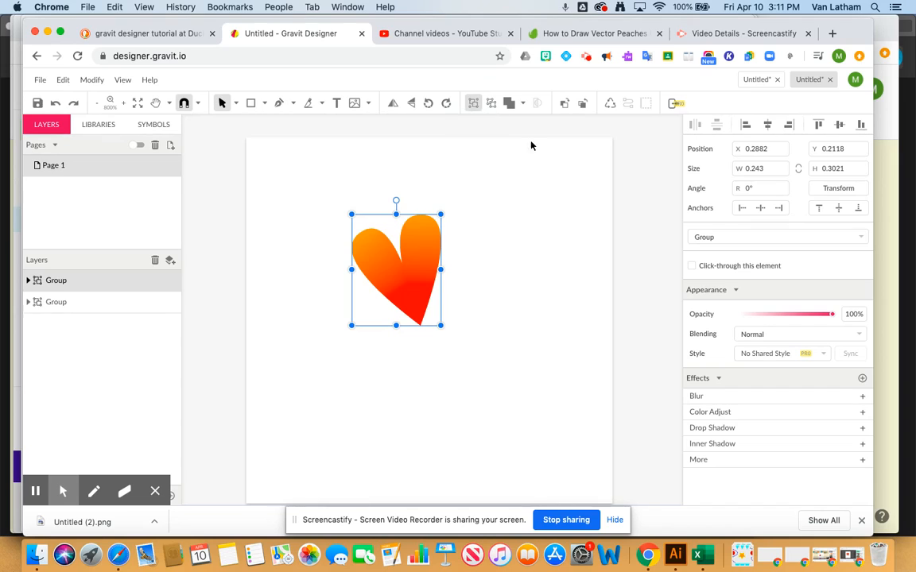
click(840, 190)
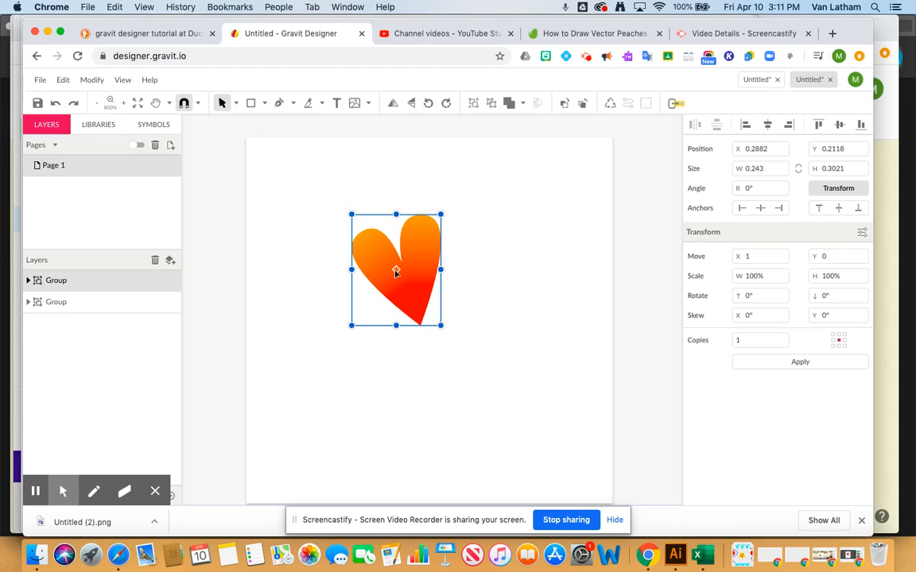
drag(396, 271, 419, 327)
drag(306, 169, 273, 348)
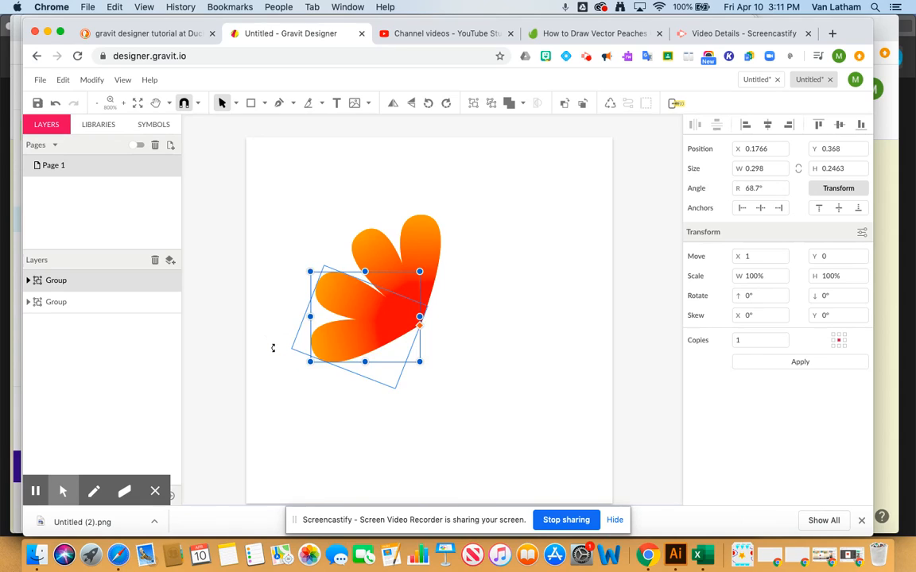
Group all four petals and rotate a duplicate of the group counterclockwise about the petals' shared tip by about 131°.
drag(260, 193, 519, 391)
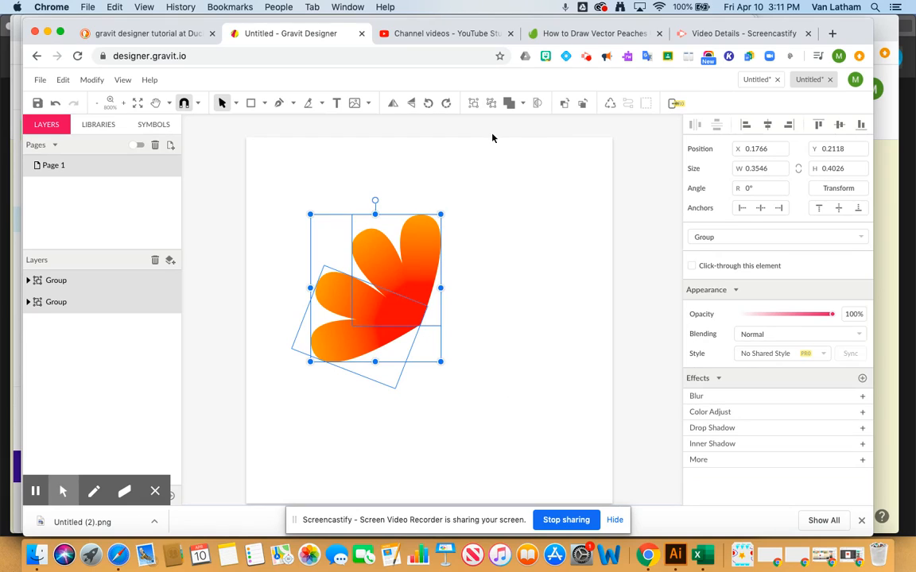
click(474, 104)
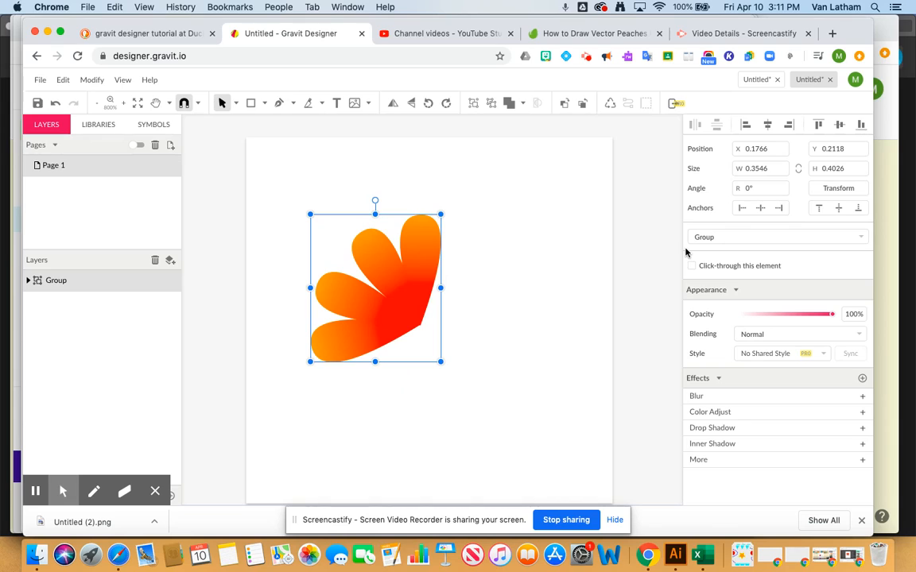
key(super+z)
click(836, 190)
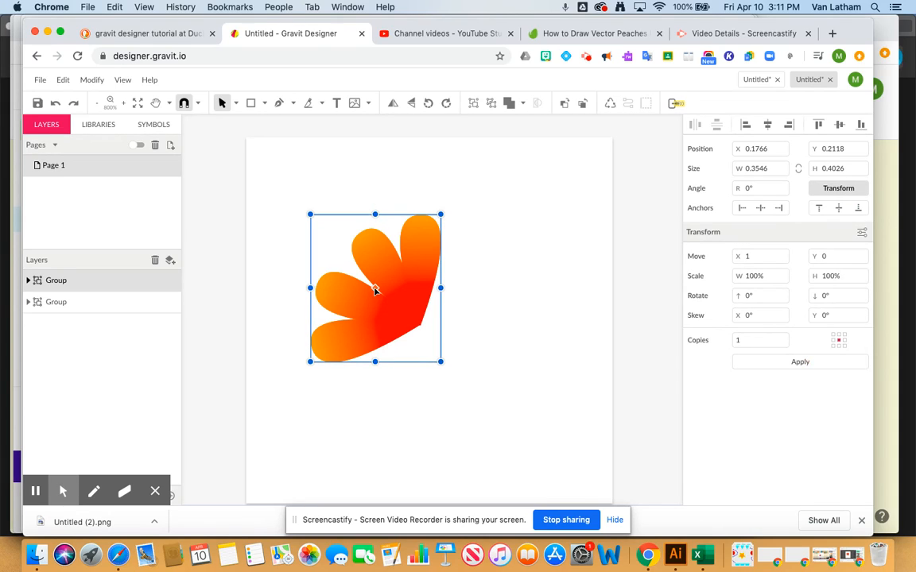
drag(375, 287, 420, 329)
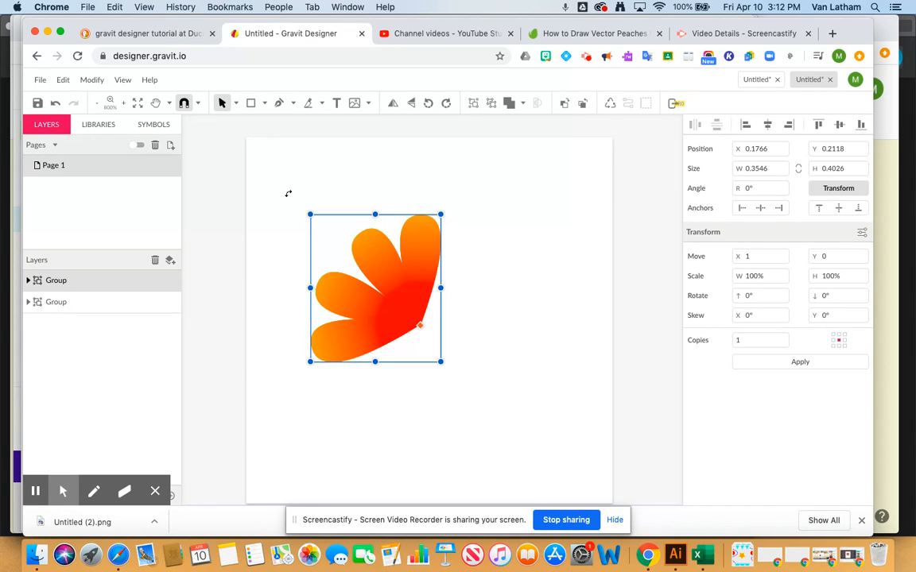
drag(288, 195, 410, 487)
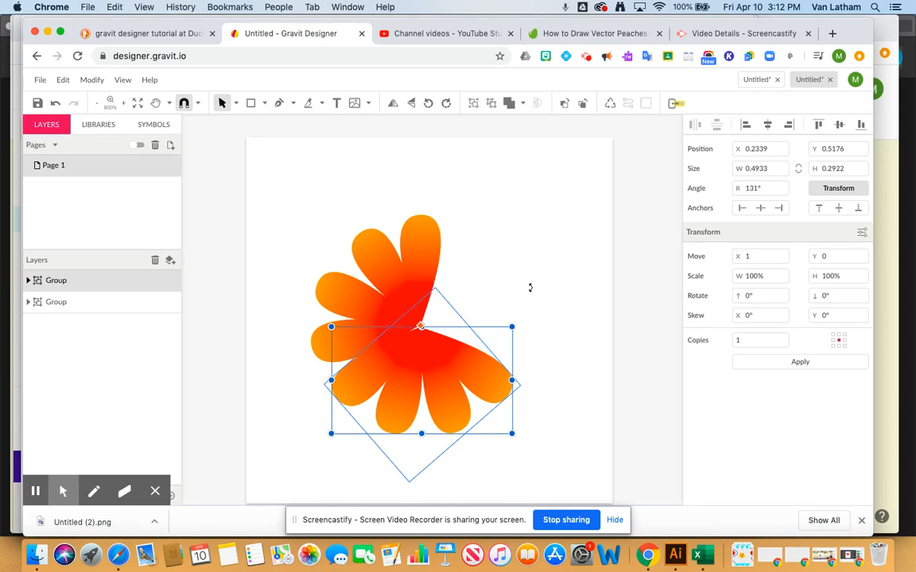
Duplicate the rotated four-petal group and turn the copy counterclockwise about the flower's center to an angle of about -119.3°, closing the flower.
key(super+d)
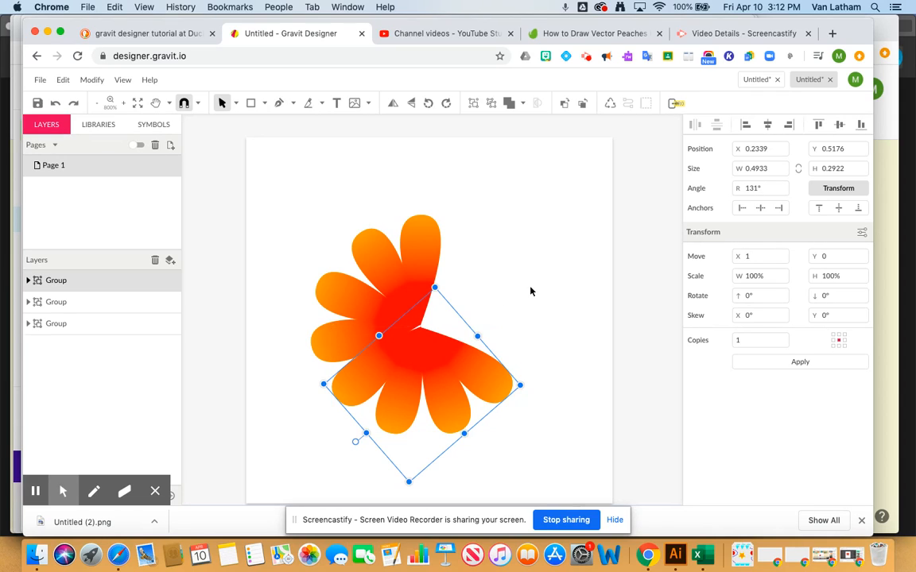
click(836, 189)
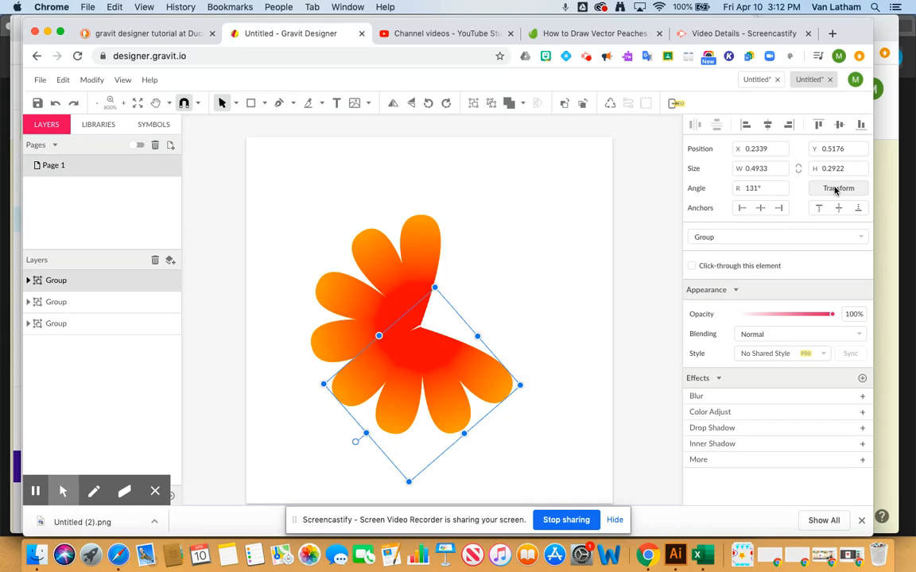
click(836, 189)
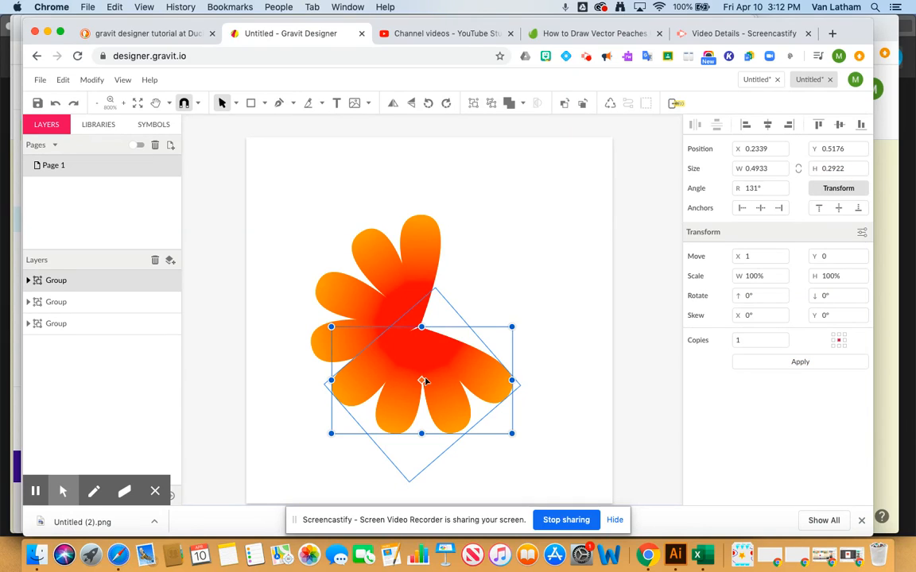
drag(422, 381, 422, 327)
drag(530, 441, 555, 314)
drag(558, 209, 511, 155)
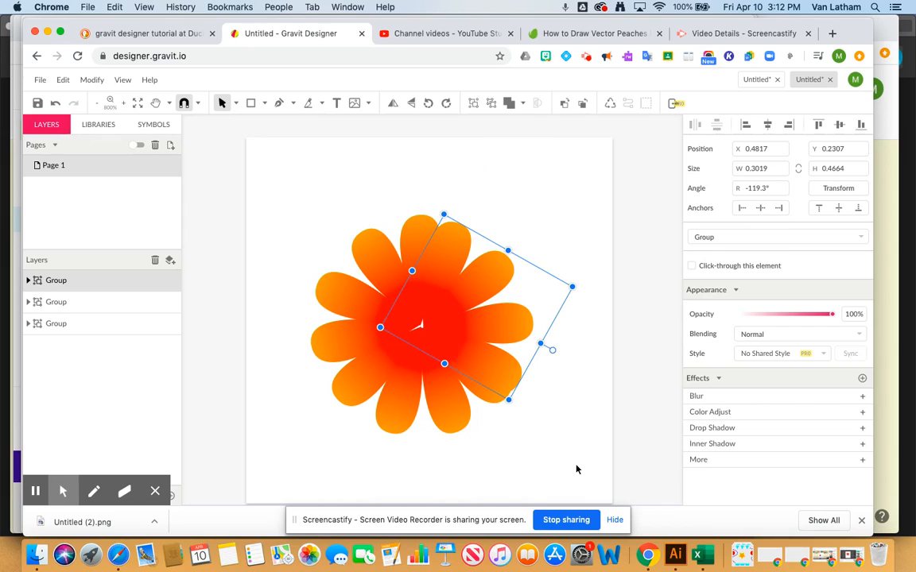
click(548, 436)
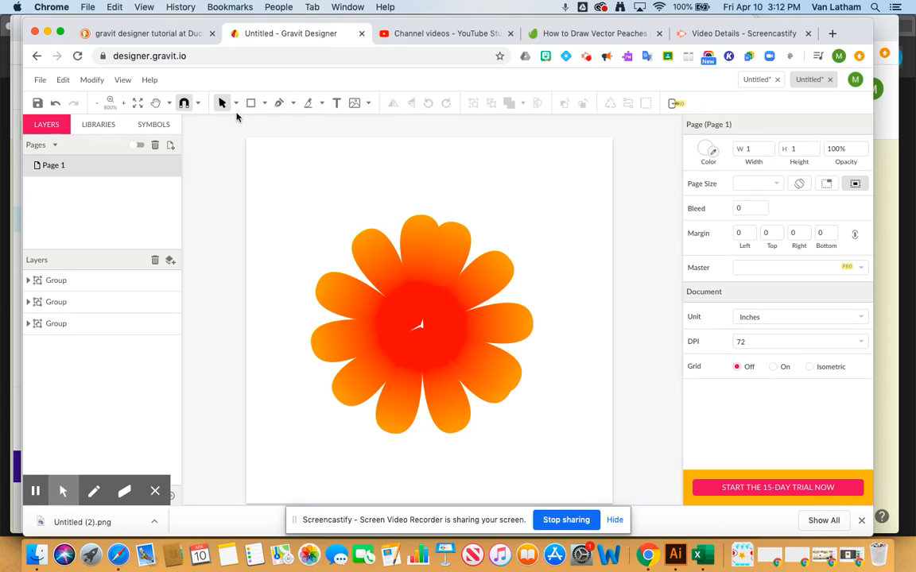
Draw a circle about 0.14 in across, centered on the middle of the flower.
click(264, 104)
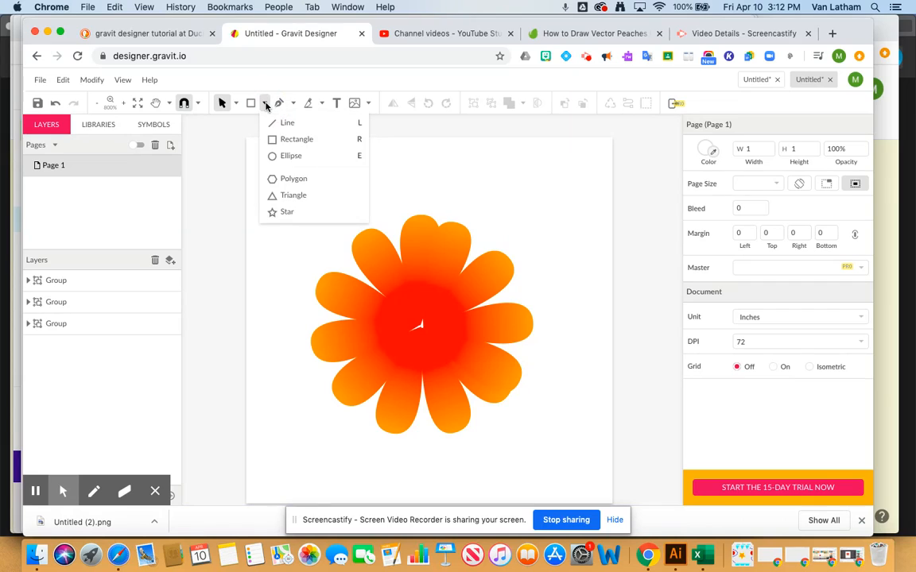
click(290, 156)
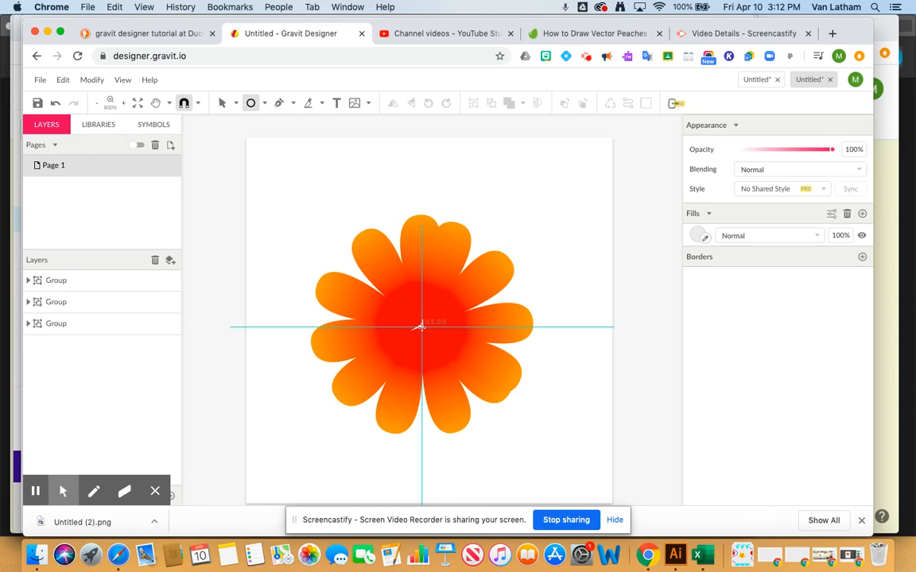
drag(422, 327, 449, 344)
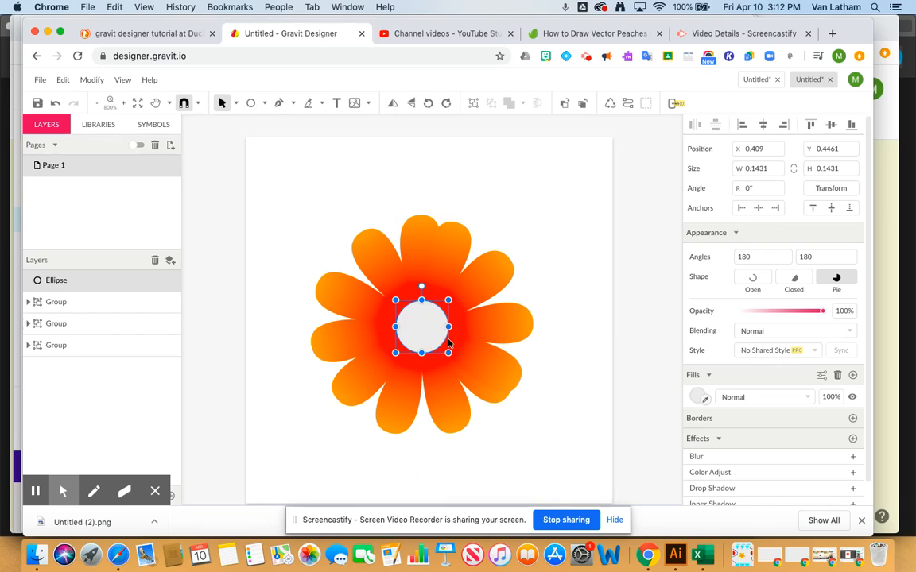
Fill the flower's center circle with a dark purple.
click(697, 396)
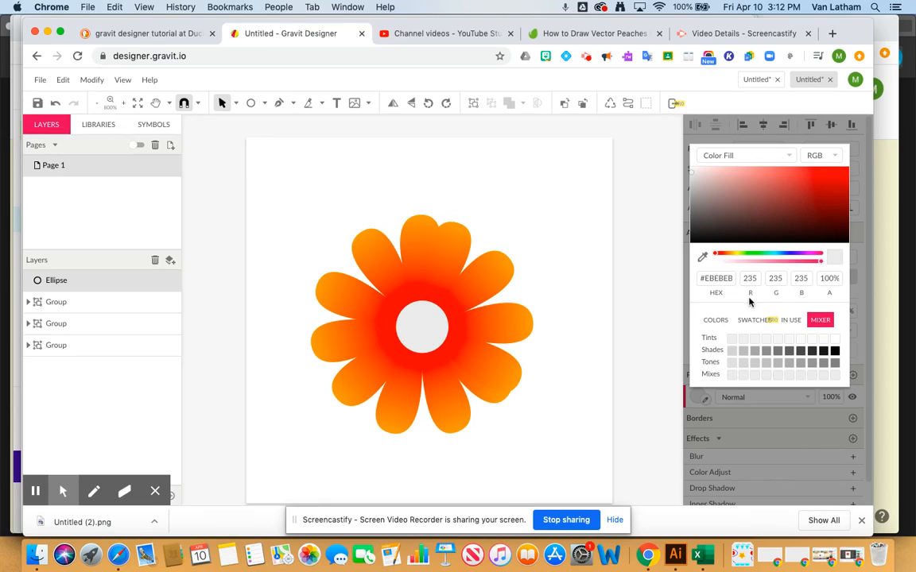
click(715, 320)
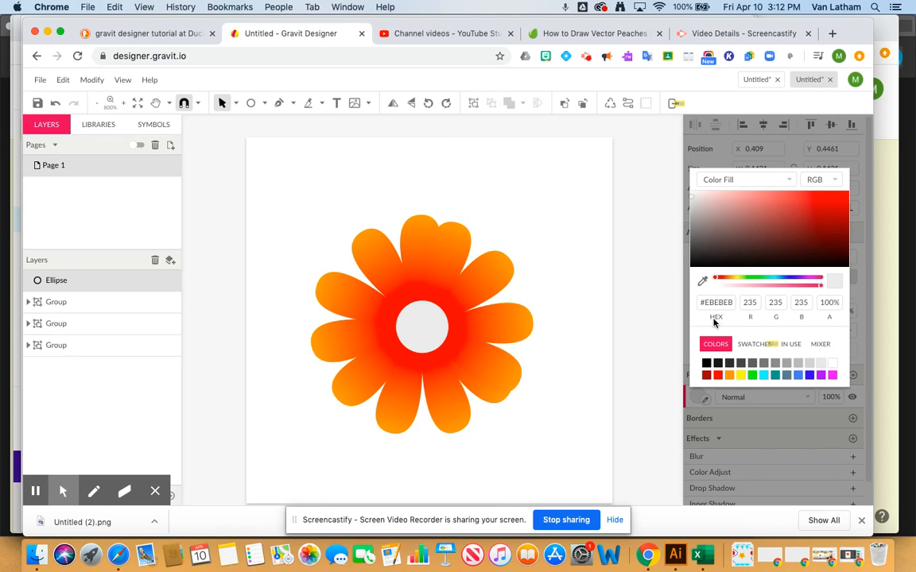
click(820, 376)
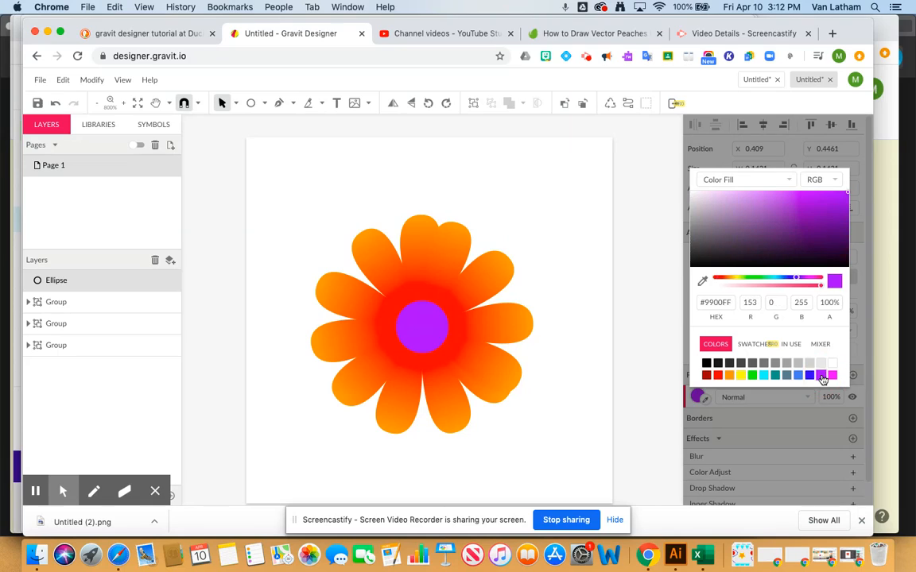
click(833, 225)
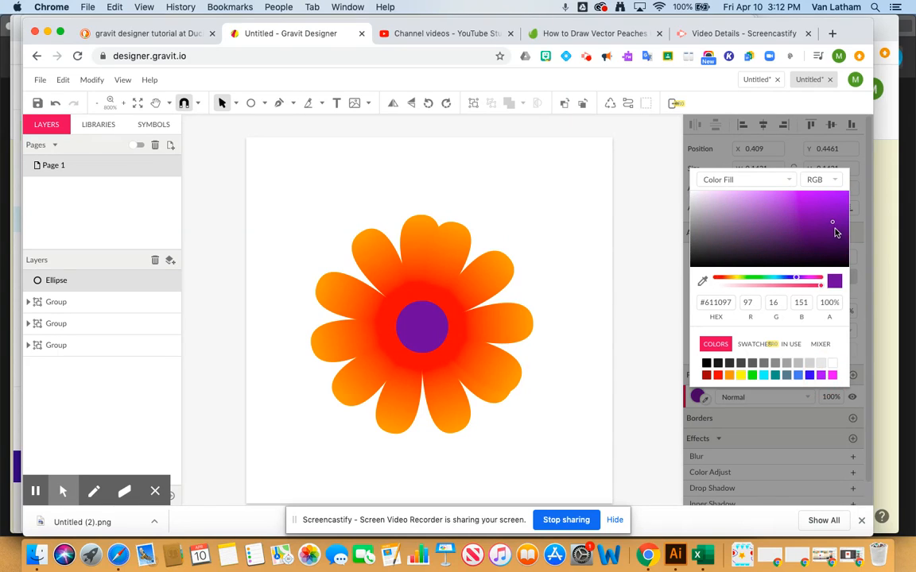
click(798, 228)
click(597, 363)
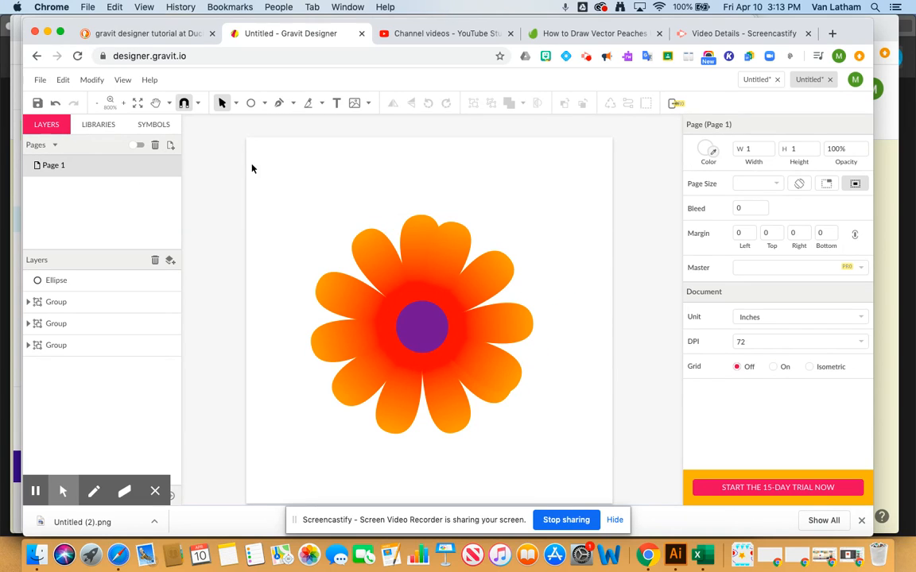
Group all the petals and the center circle into one flower.
drag(278, 193, 572, 415)
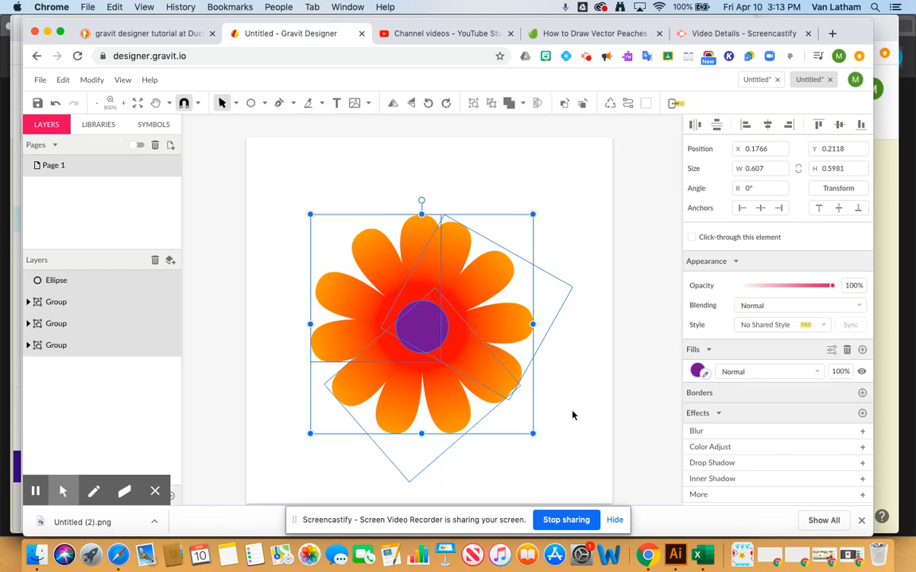
click(473, 102)
scroll(599, 370, left, 2)
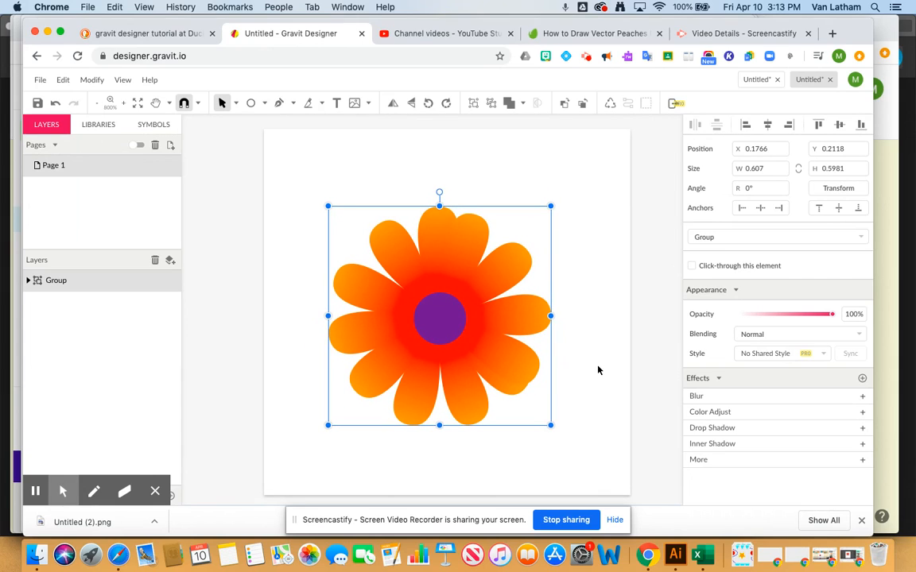
click(603, 318)
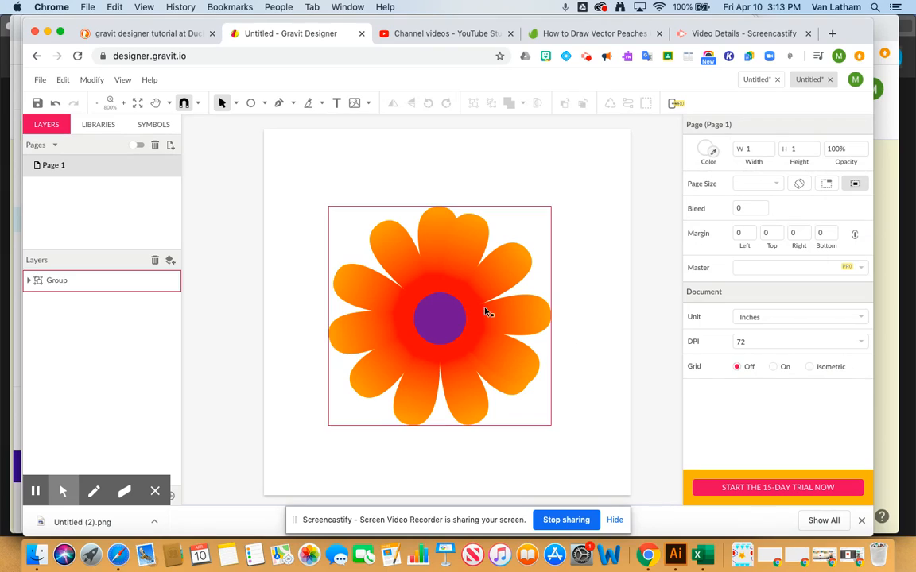
Place a copy of the flower, shrunk to about 0.33 by 0.32 in, across the page's top edge at about X 0.59, Y -0.14.
click(443, 306)
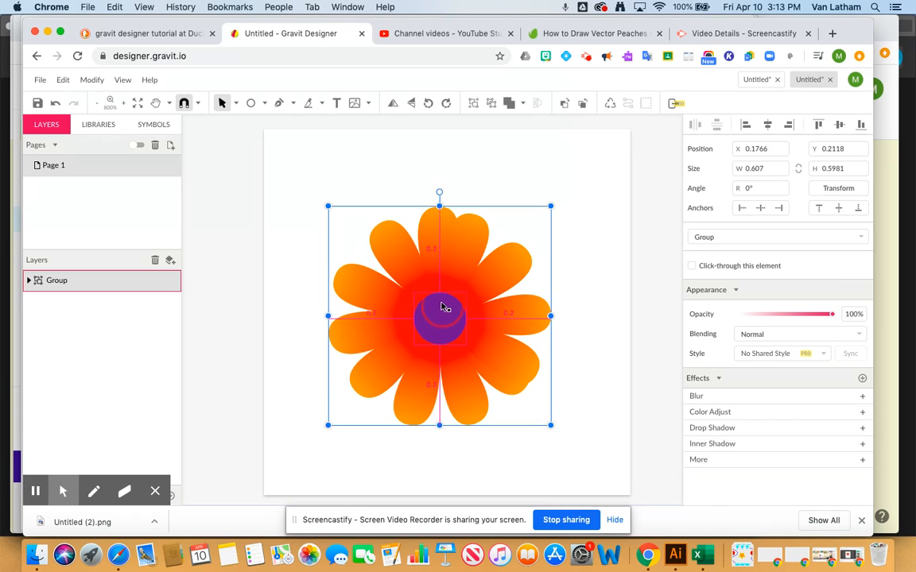
alt+drag(444, 307, 540, 209)
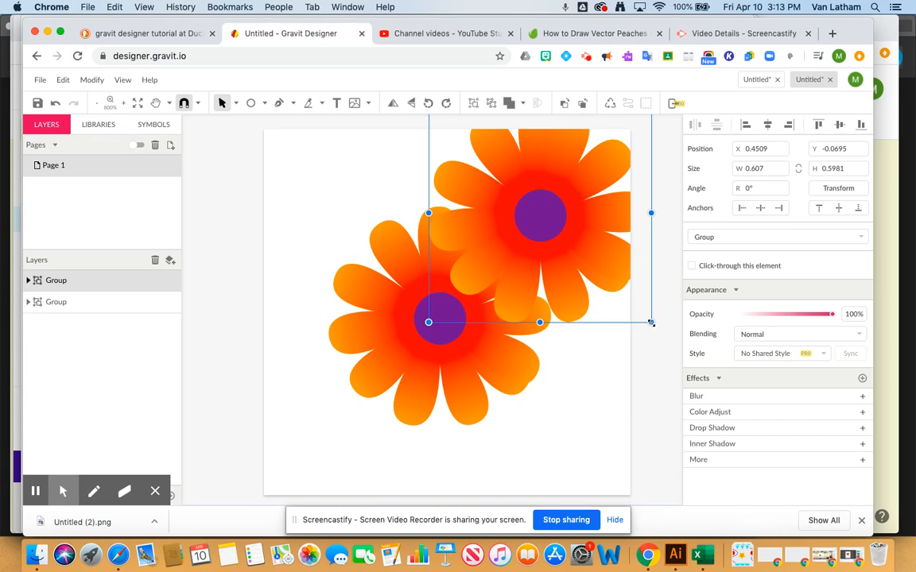
drag(650, 322, 524, 226)
scroll(594, 270, up, 4)
scroll(595, 269, right, 3)
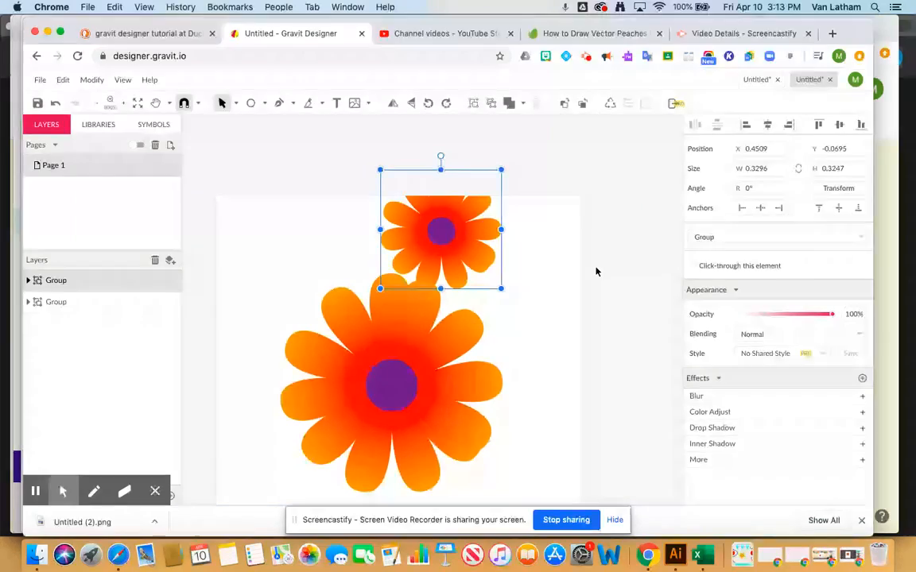
drag(446, 235, 495, 210)
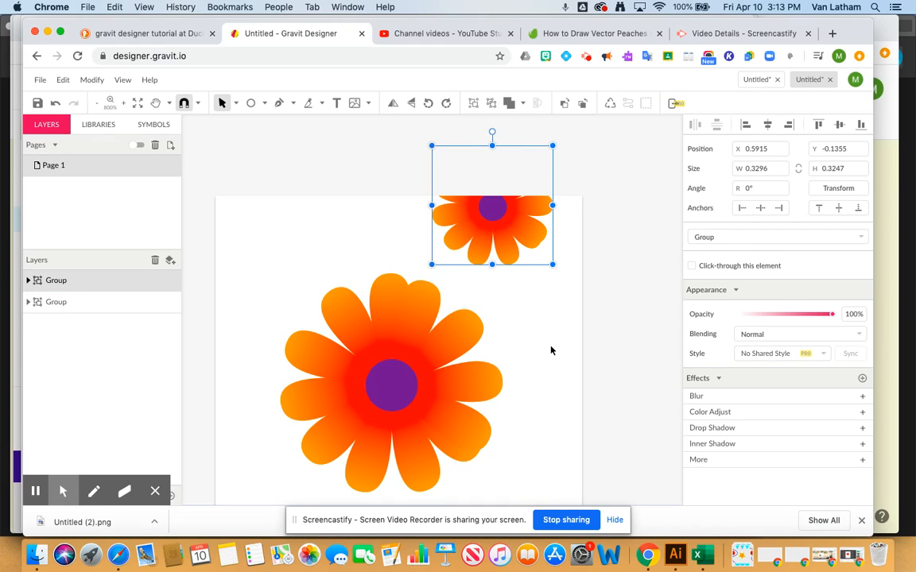
Draw a closed, jagged zigzag shape about 0.28 by 0.34 in with straight Pen segments, crossing the page's upper left corner.
scroll(551, 350, down, 5)
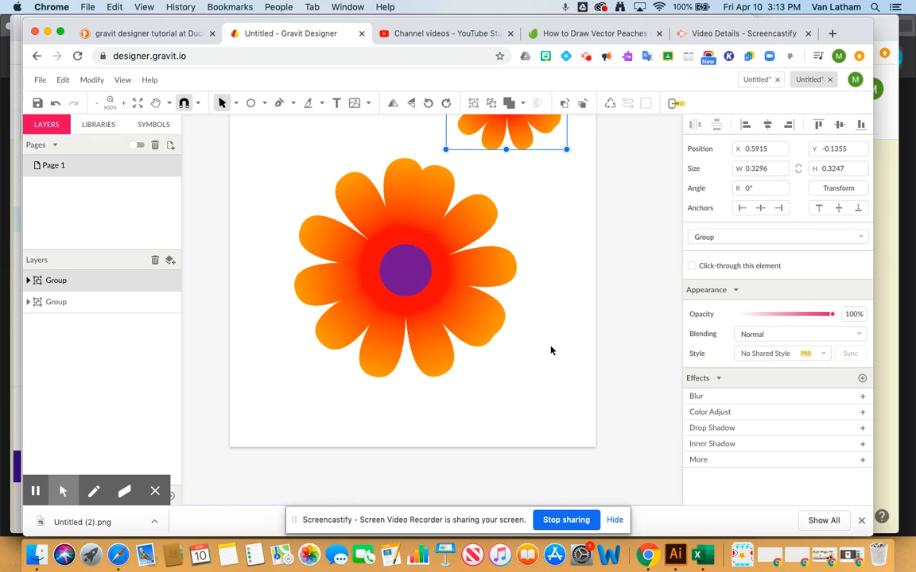
scroll(551, 351, up, 4)
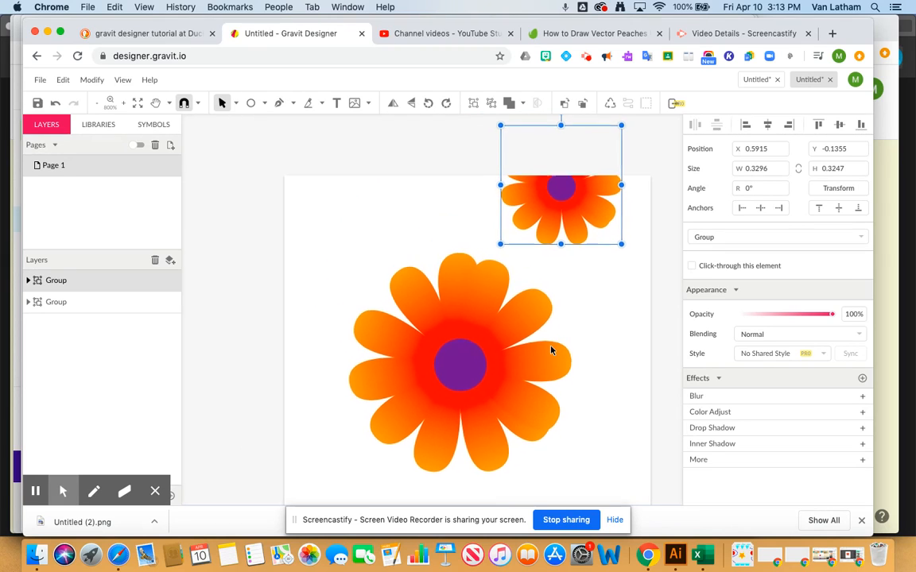
click(278, 105)
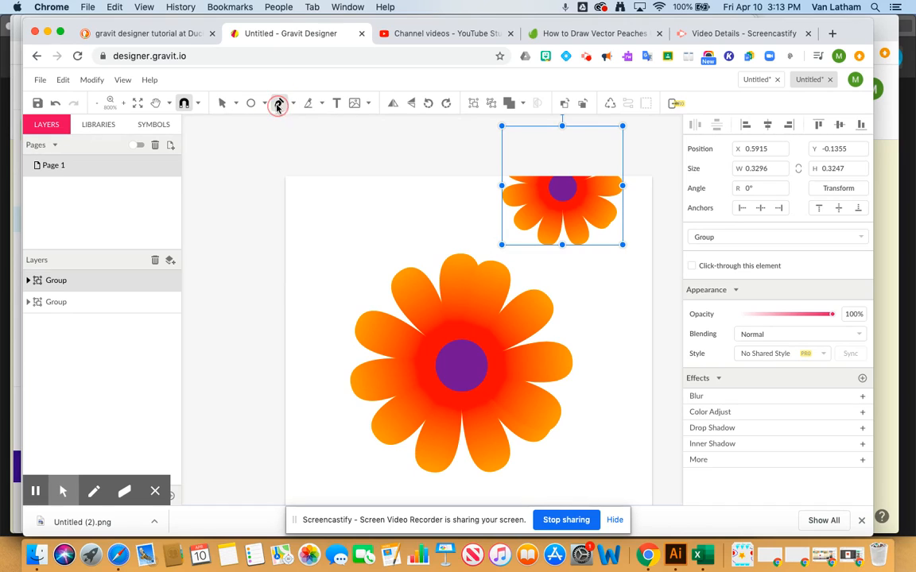
click(279, 291)
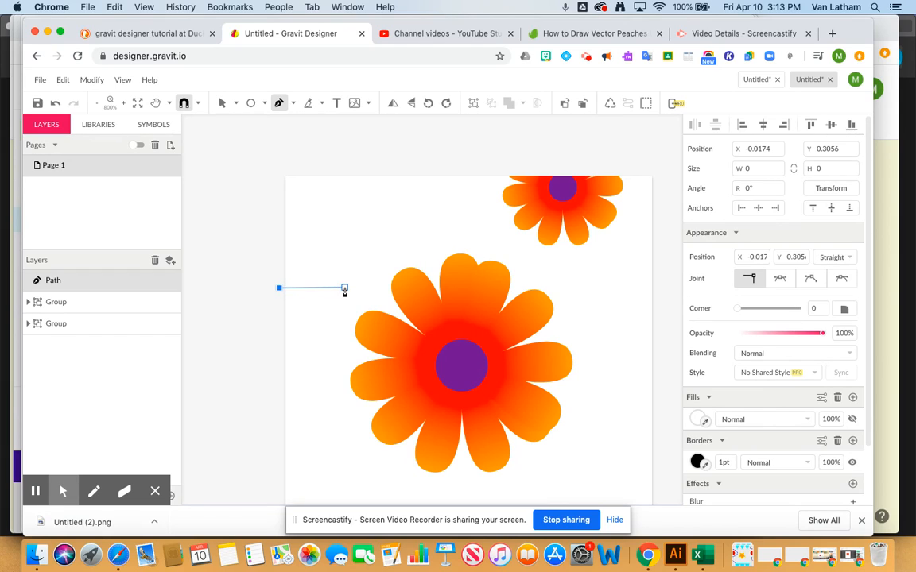
click(344, 289)
click(295, 269)
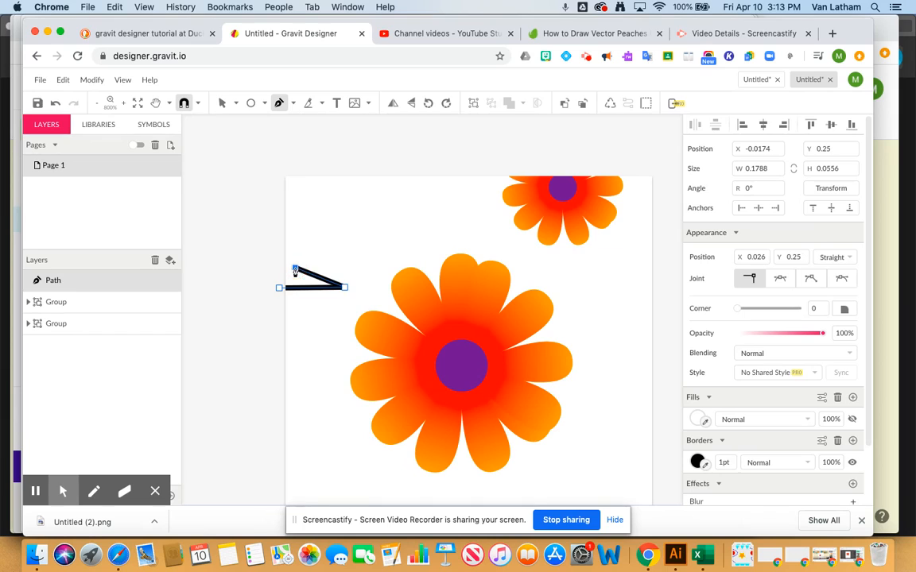
click(364, 263)
click(311, 245)
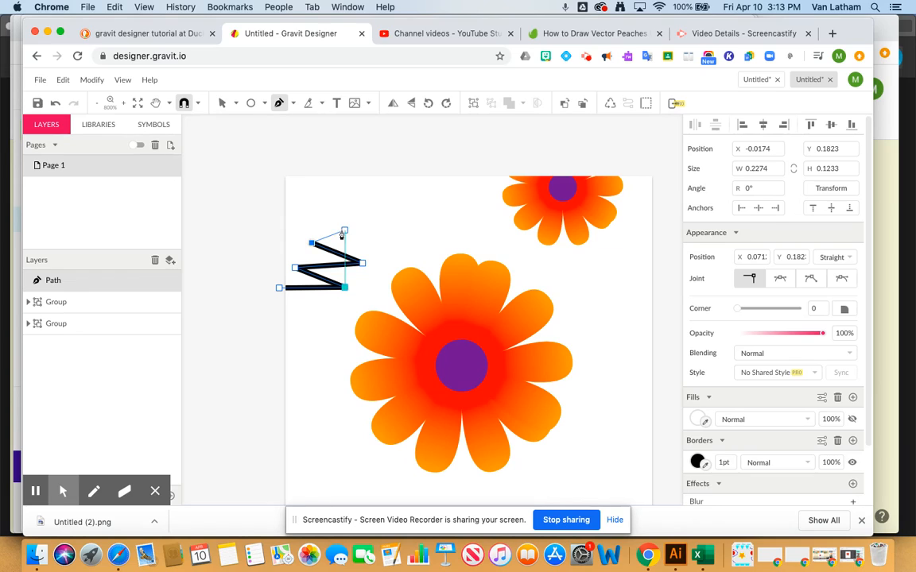
click(355, 233)
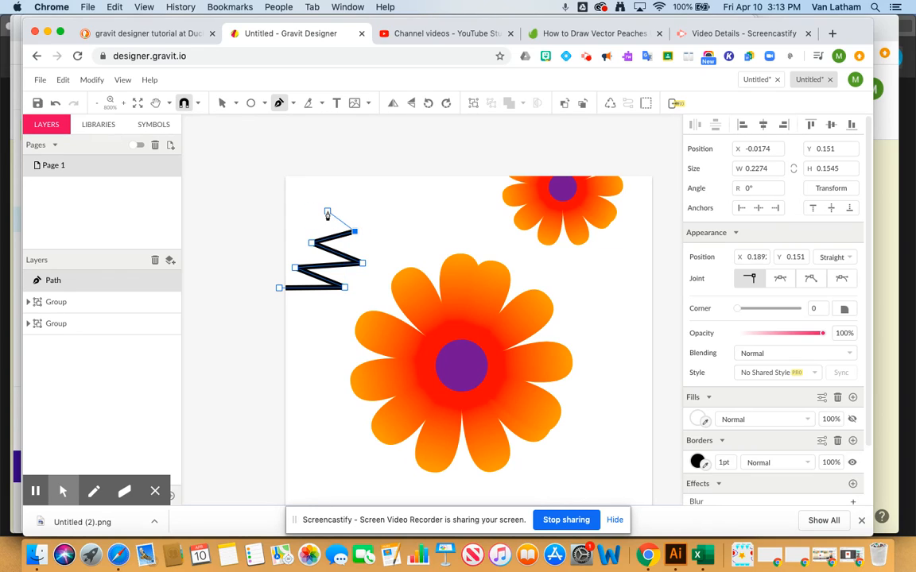
click(328, 212)
click(363, 203)
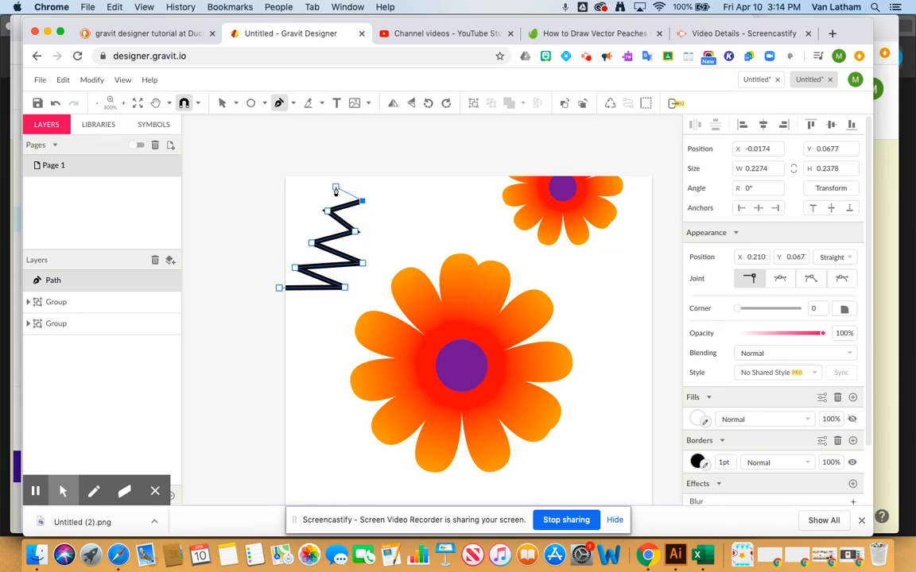
click(335, 188)
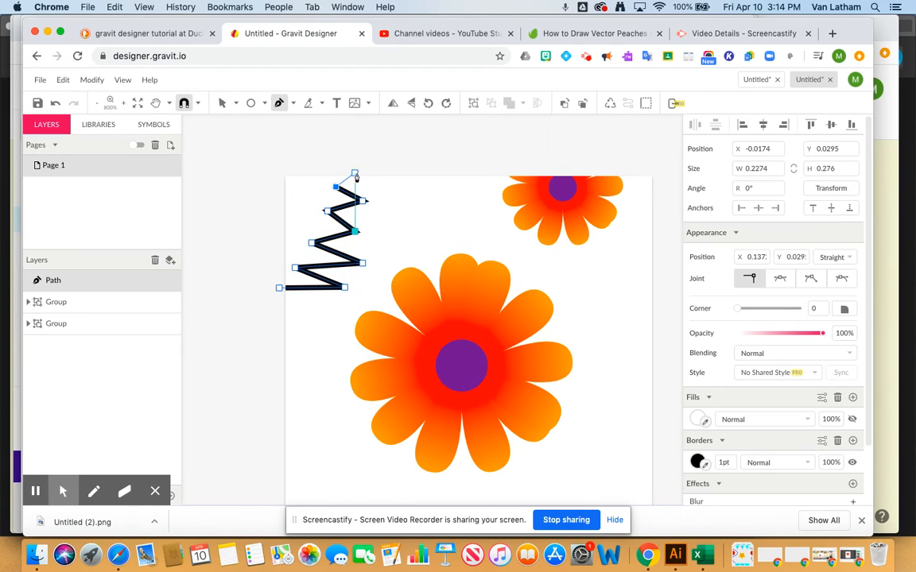
click(354, 173)
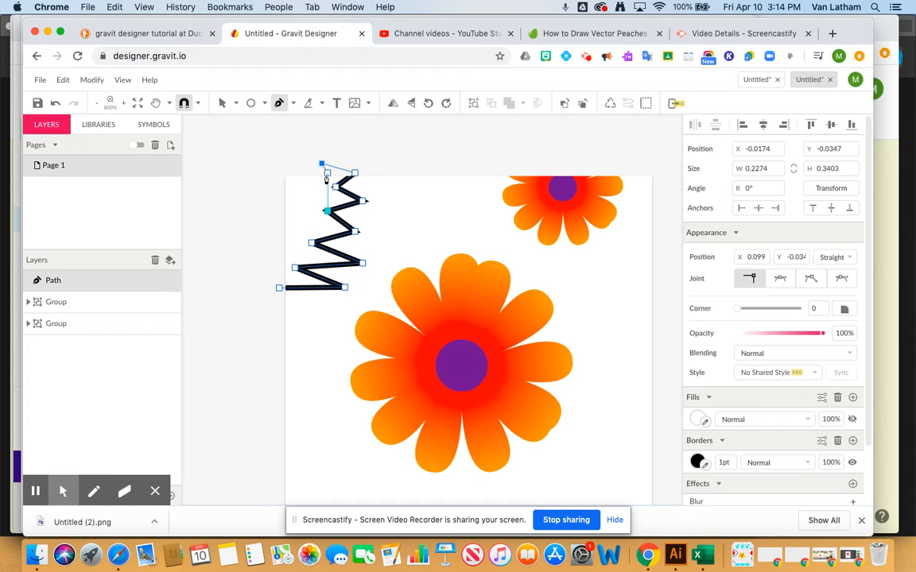
click(299, 176)
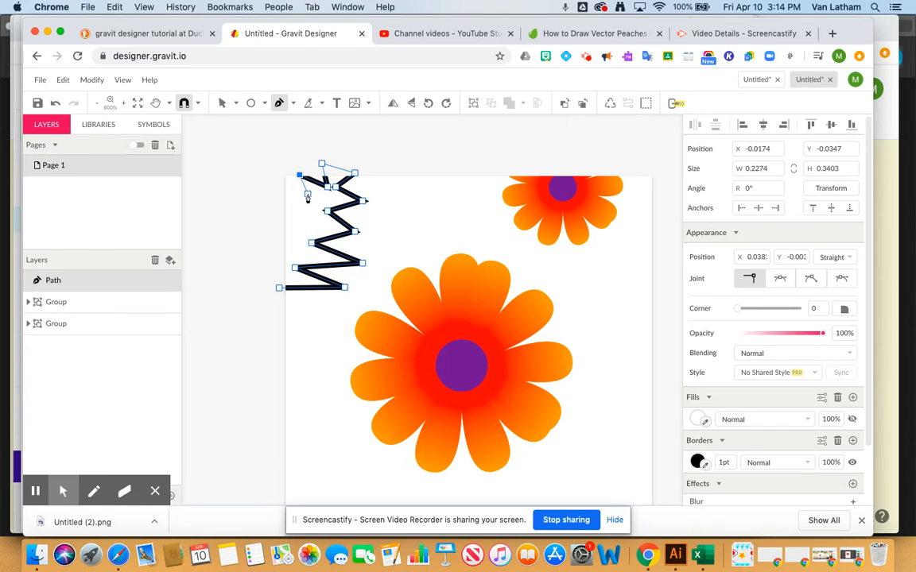
click(311, 201)
click(278, 196)
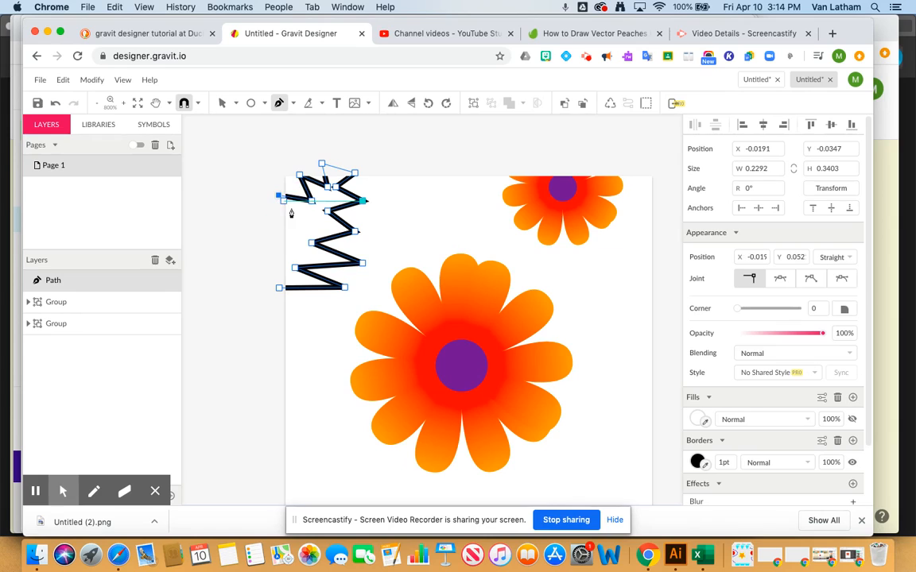
click(301, 218)
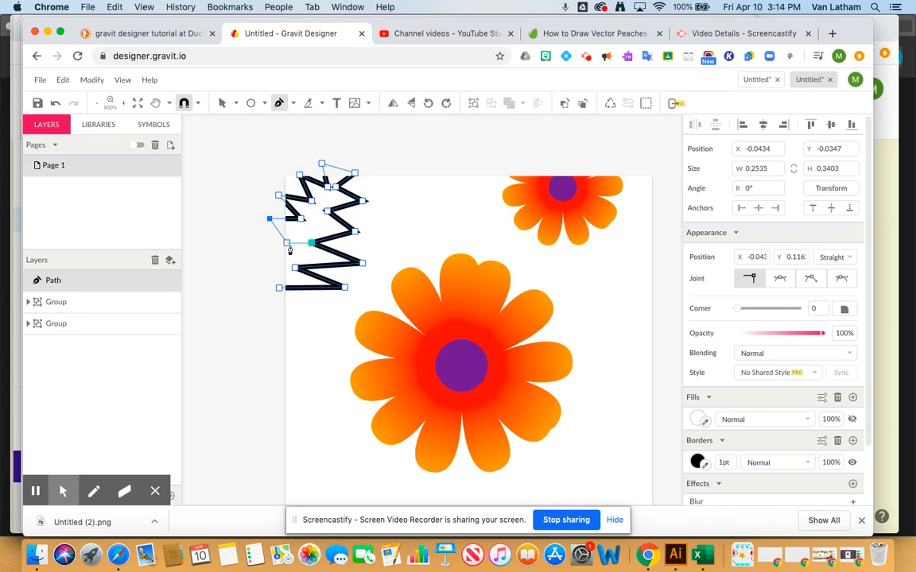
click(290, 246)
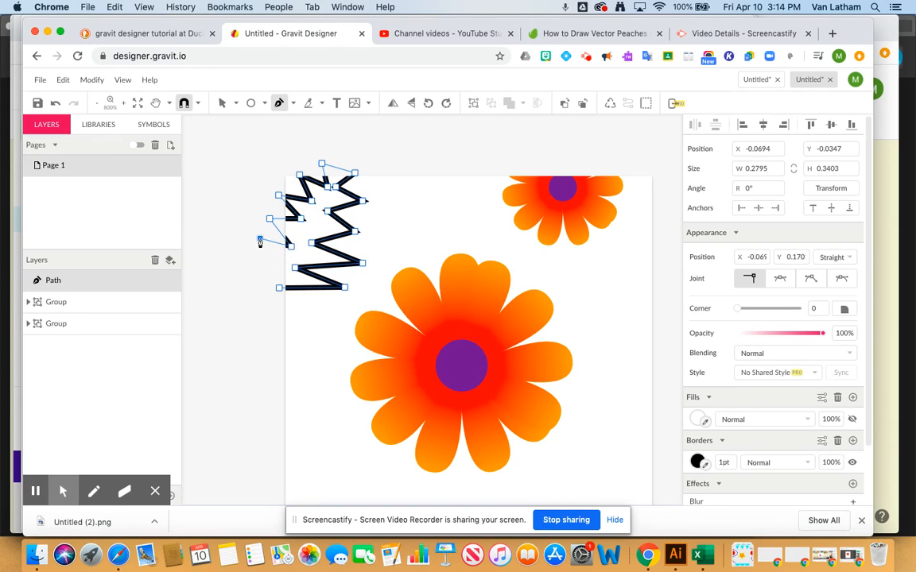
drag(278, 262, 278, 278)
click(278, 276)
click(277, 289)
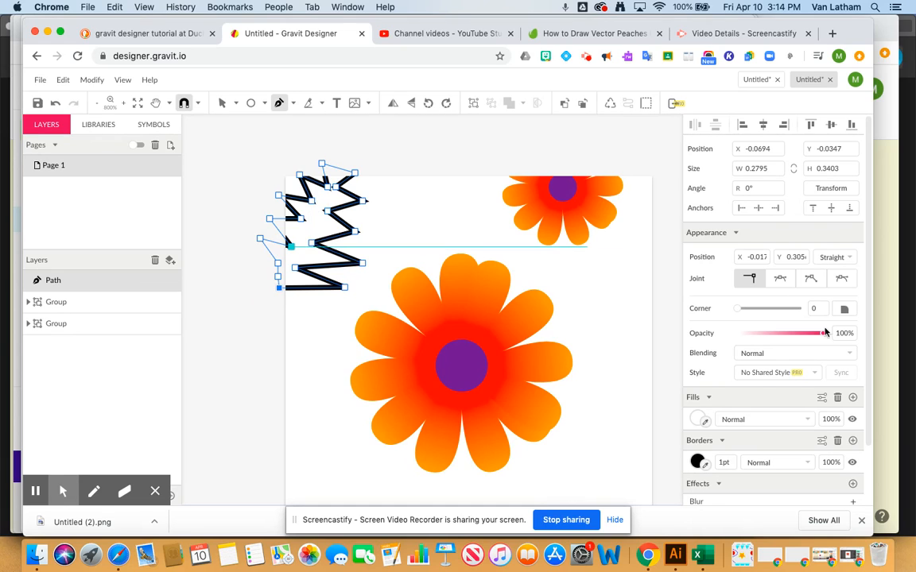
Set the zigzag shape's border width to 0 pt and fill the shape with dark green (#1C771C).
click(723, 462)
key(Return)
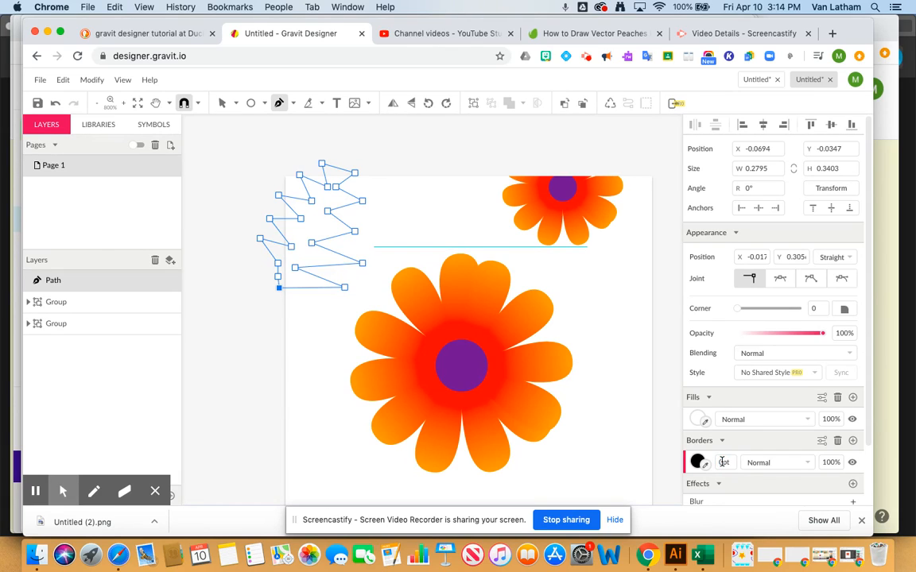
click(696, 420)
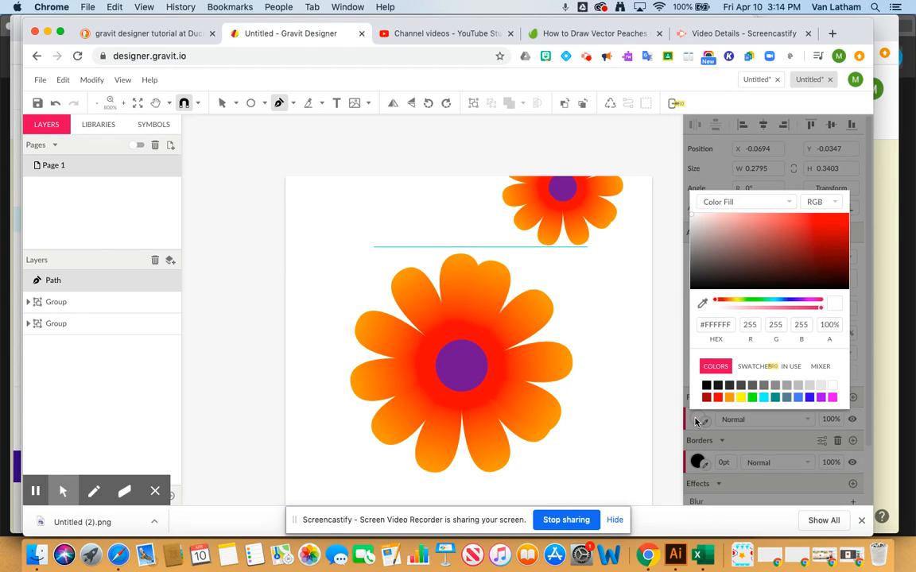
click(775, 400)
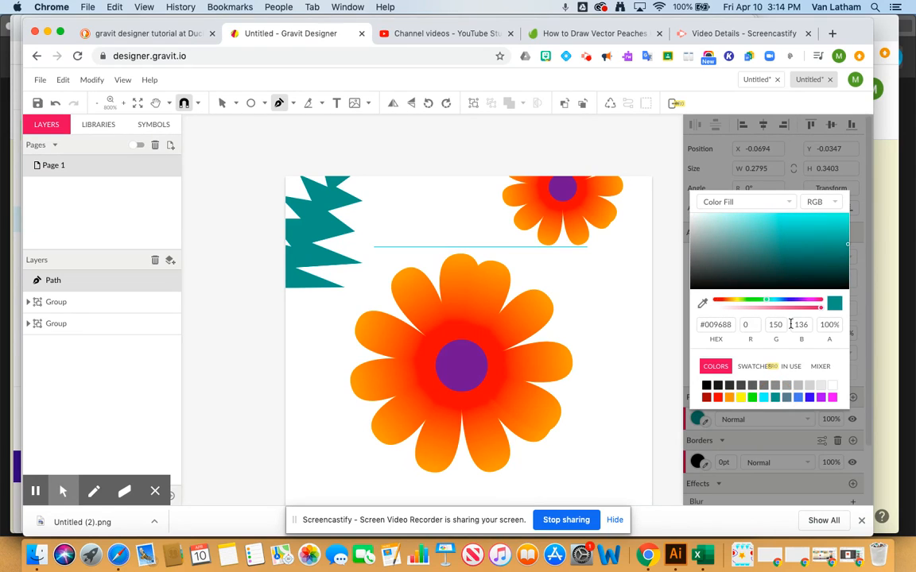
click(752, 397)
drag(807, 240, 812, 257)
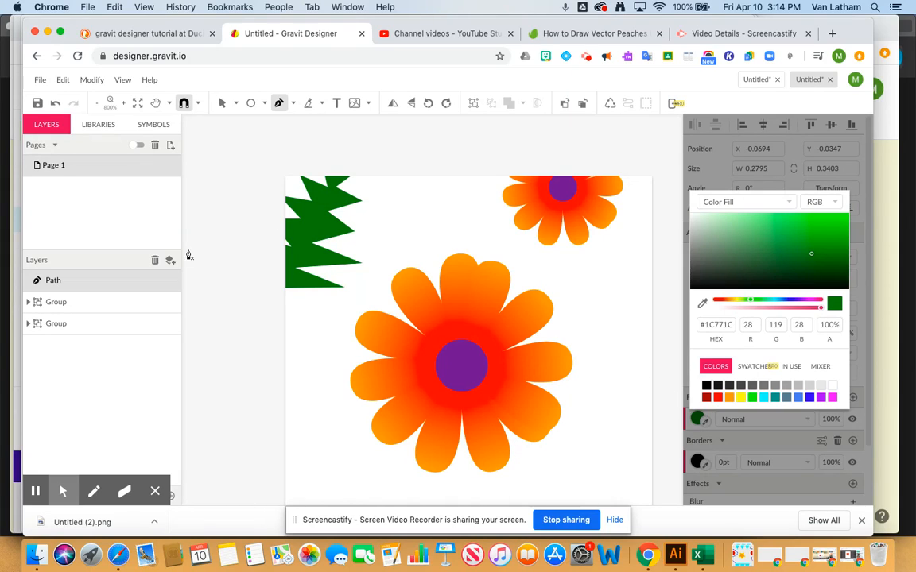
click(305, 224)
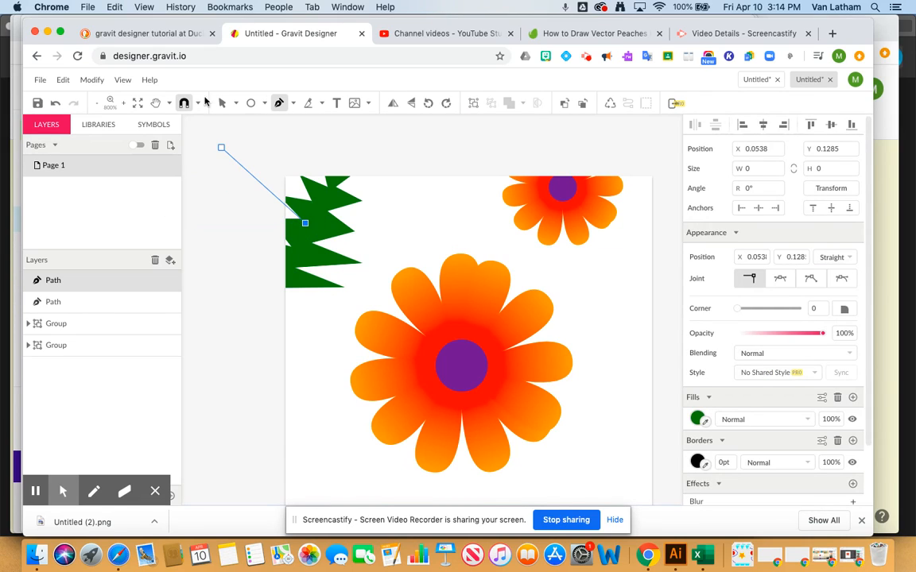
key(Escape)
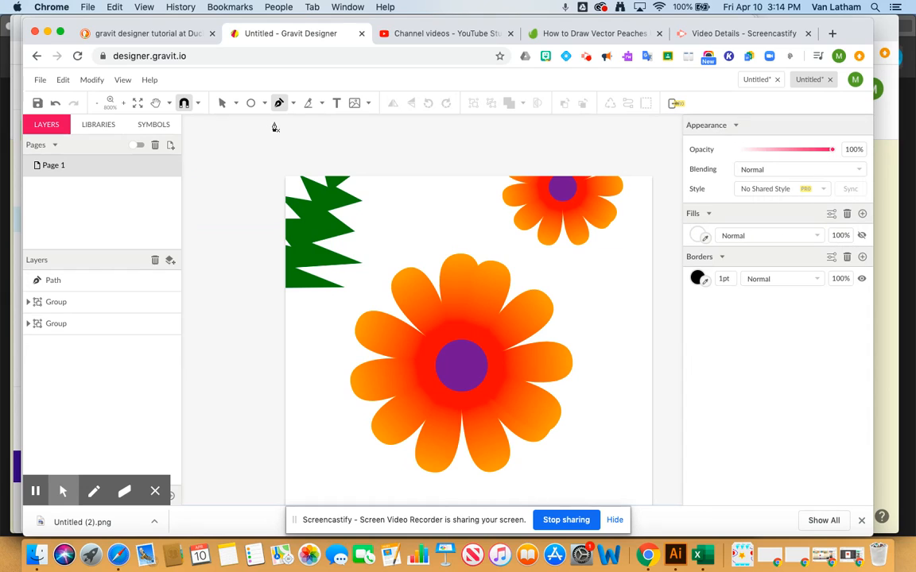
Move the green zigzag shape to about X -0.10, Y 0.11 and the small flower to about X 0.52, Y -0.13.
click(223, 104)
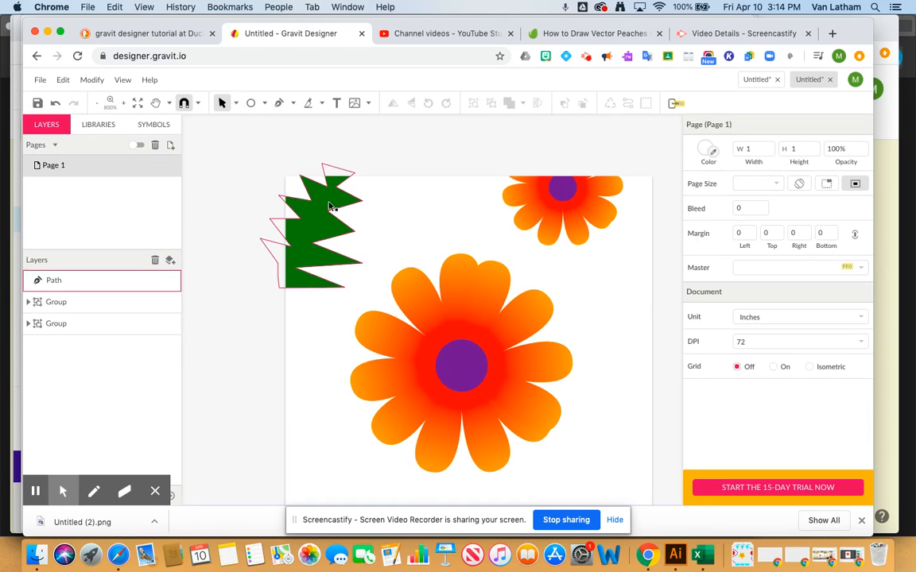
click(327, 205)
drag(327, 248, 311, 273)
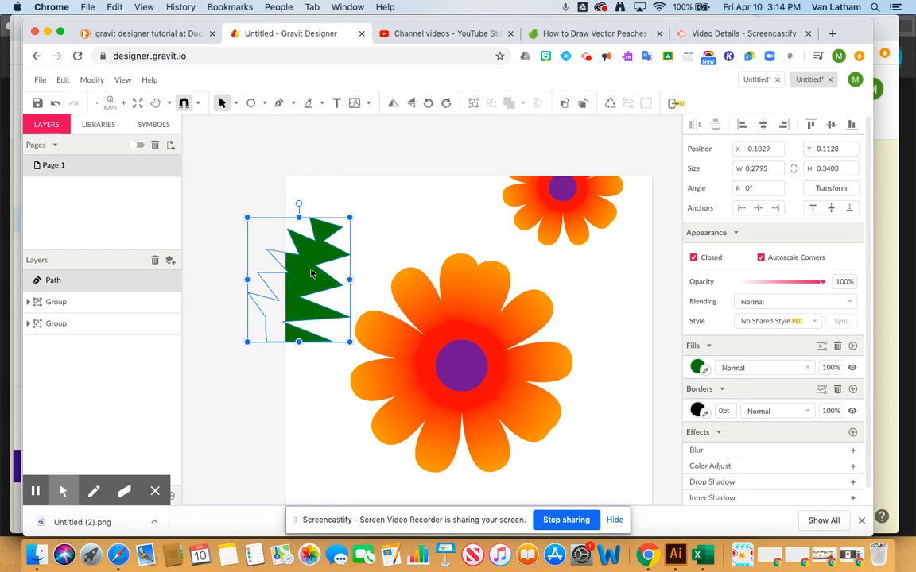
scroll(466, 319, down, 3)
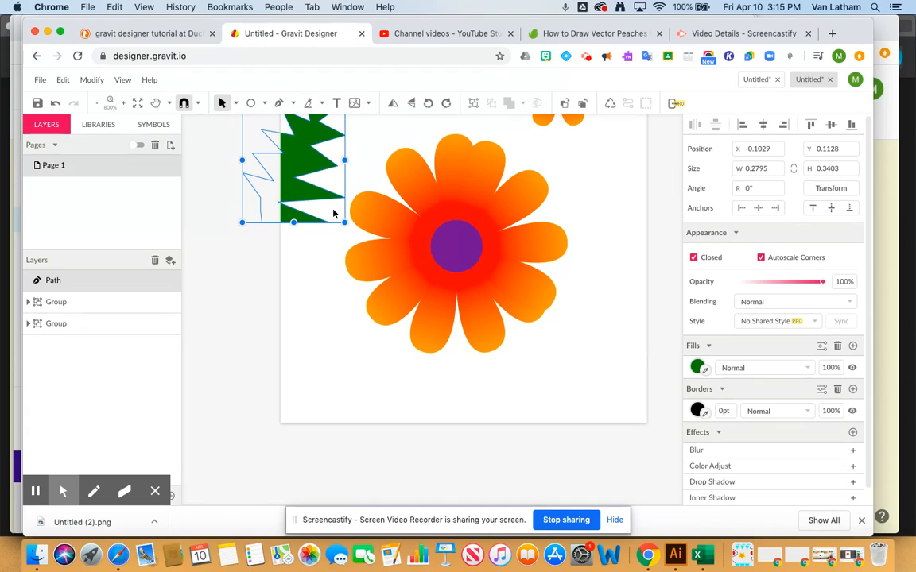
scroll(560, 395, up, 5)
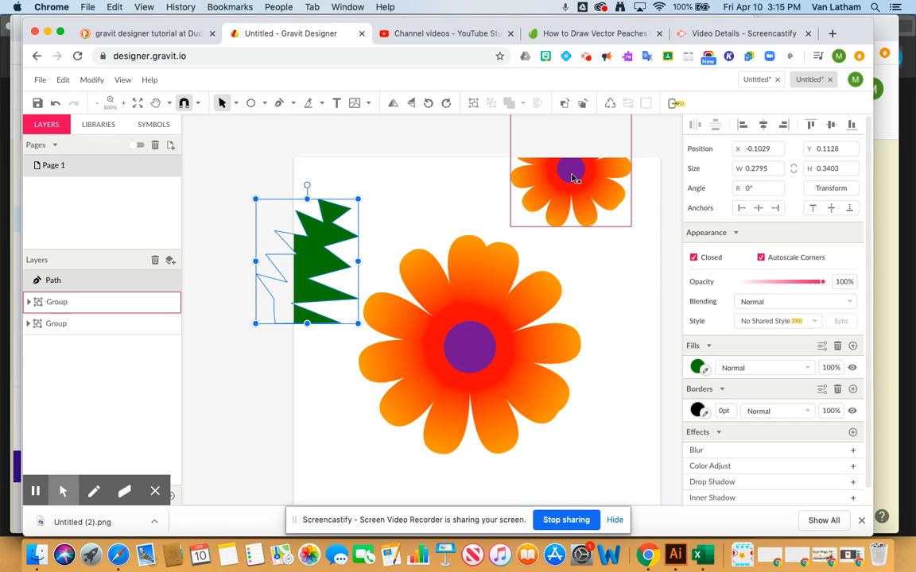
drag(571, 175, 545, 179)
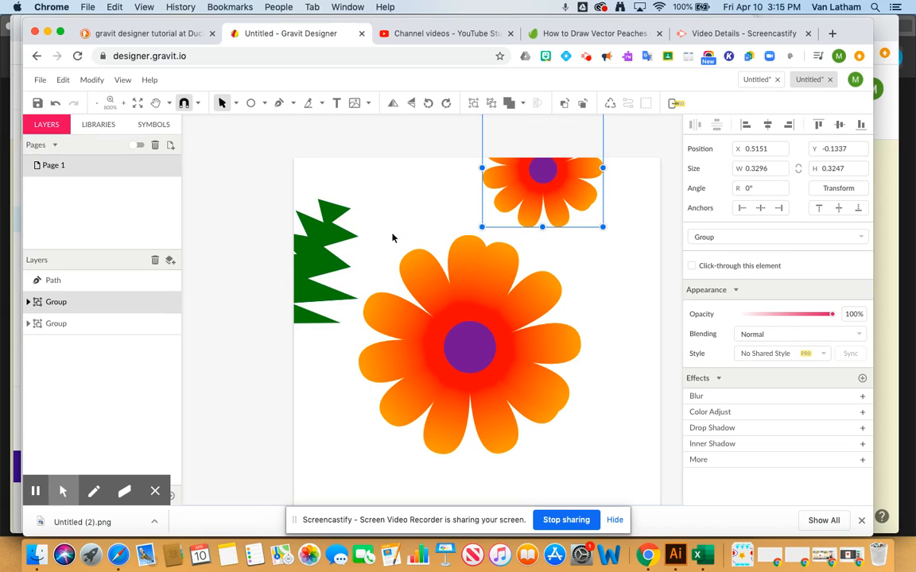
Draw a rectangle from the page's upper left corner and set its X position to 0 and its size to 1 by 1 in.
click(265, 108)
click(287, 143)
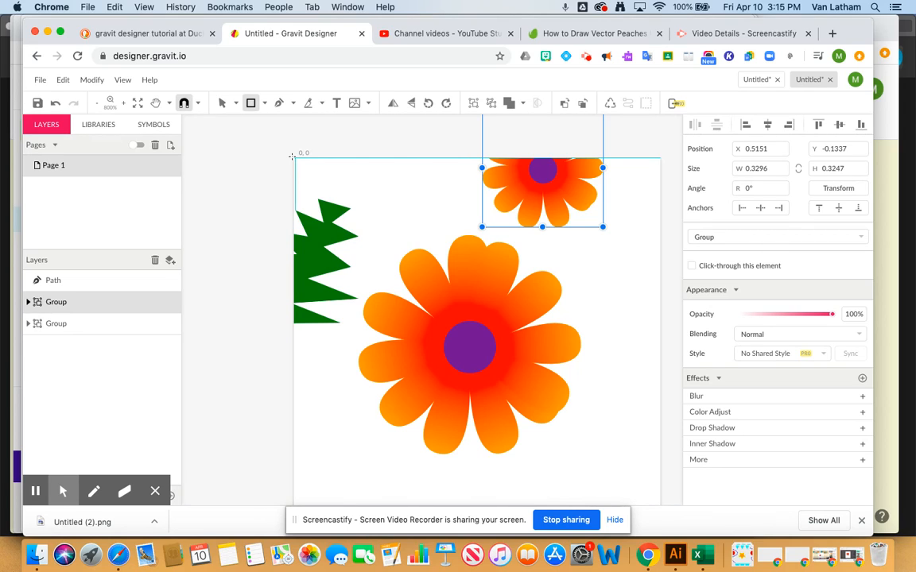
drag(293, 157, 659, 509)
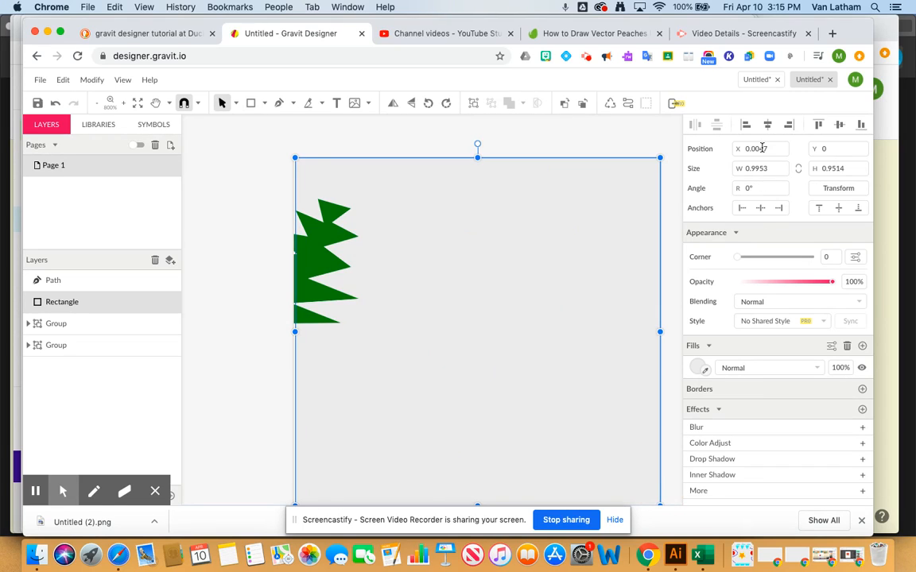
drag(771, 149, 733, 148)
text(0)
key(Tab)
key(Tab)
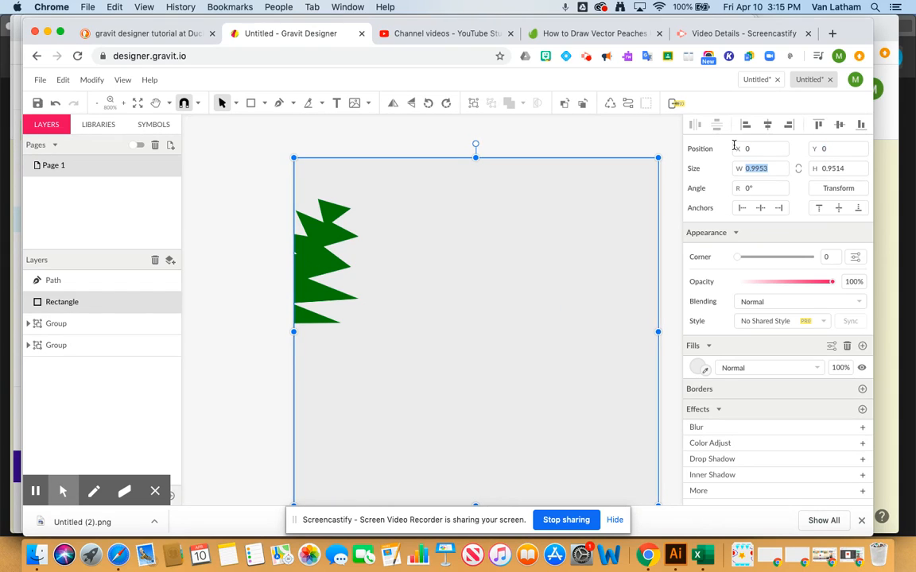
text(1)
key(Tab)
text(1)
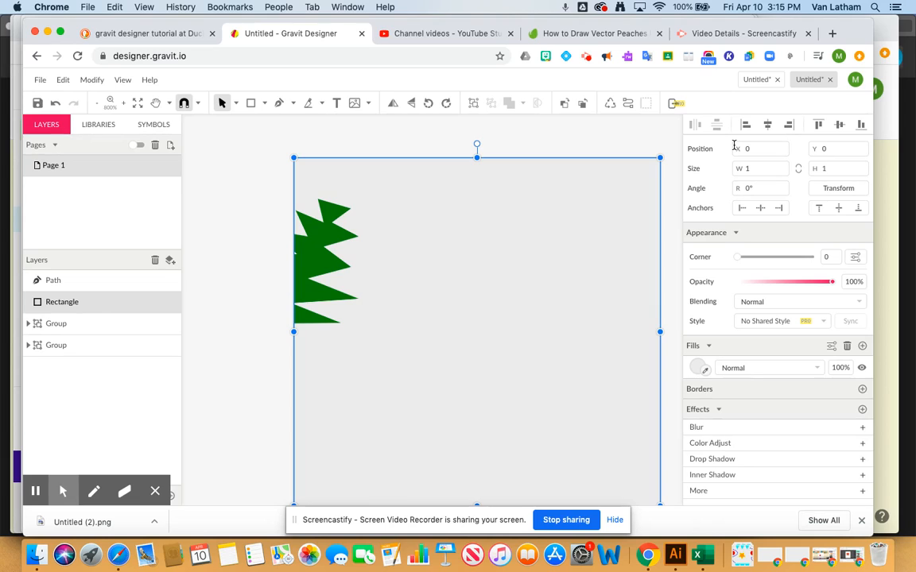
Fill the page-sized rectangle with cyan (#00FFFF) and send it behind both flowers and the zigzag shape.
click(697, 368)
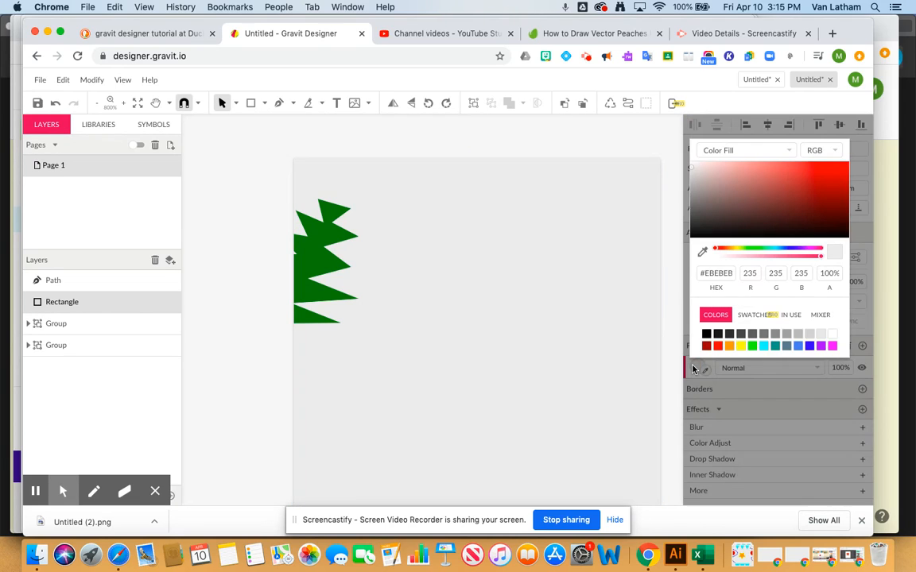
click(763, 348)
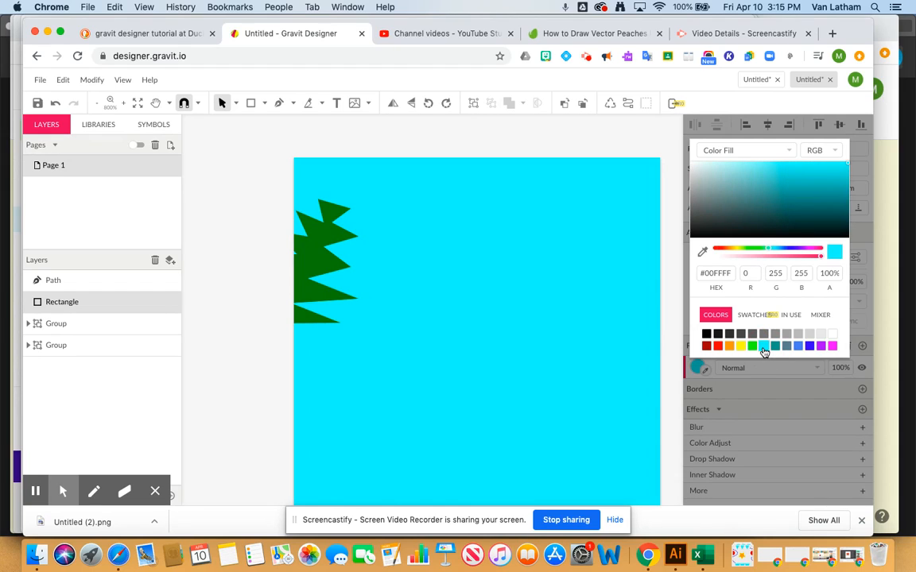
click(569, 273)
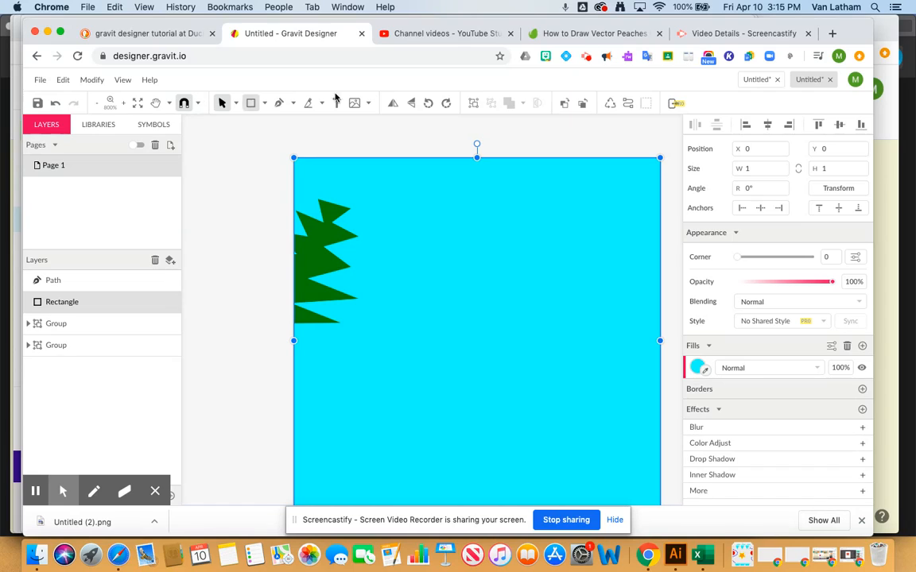
click(583, 104)
click(583, 104)
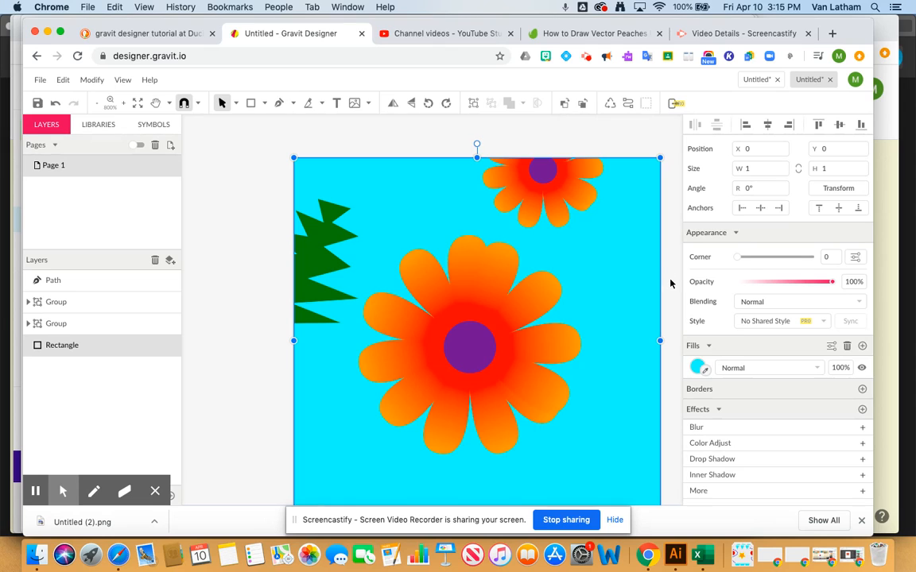
scroll(670, 283, down, 3)
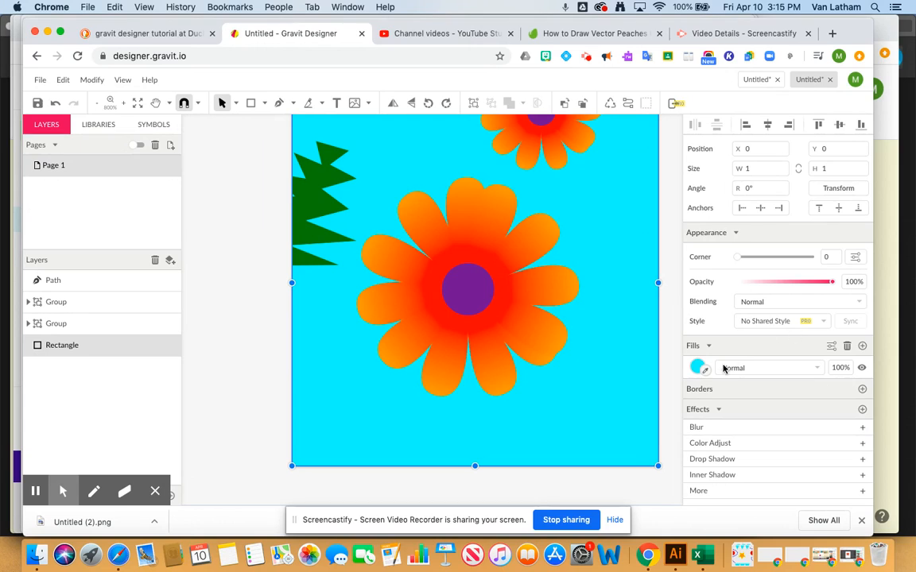
Change the page-sized background rectangle's fill to a softer cyan, #6FD7D7.
click(697, 368)
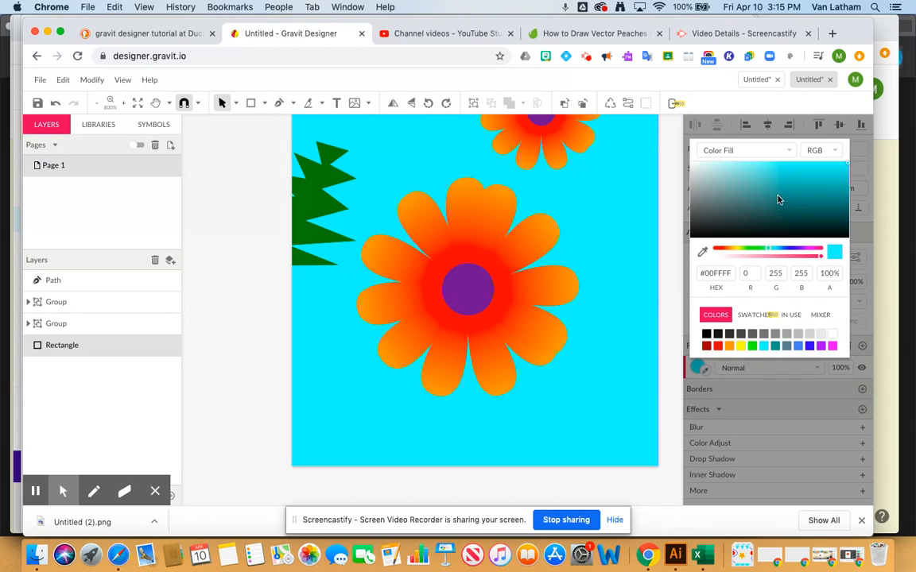
click(767, 174)
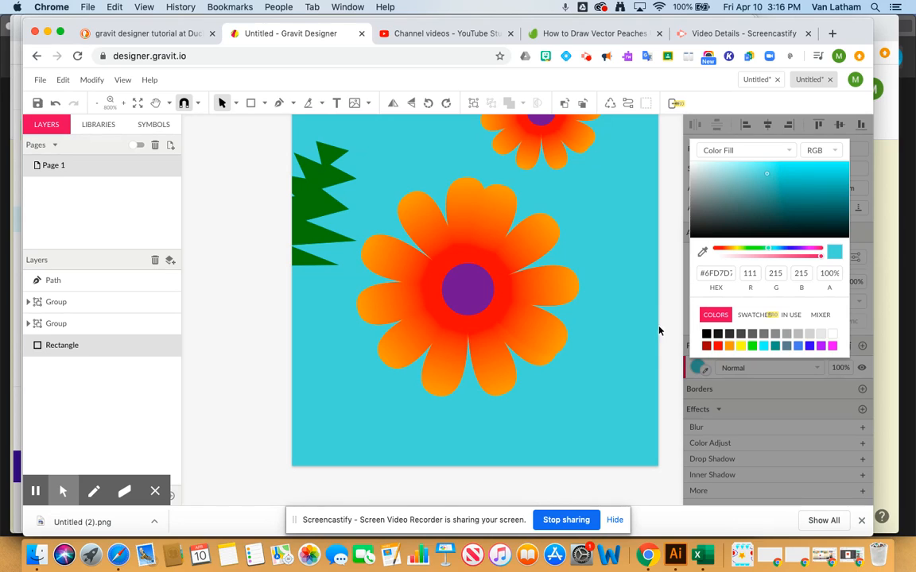
click(668, 370)
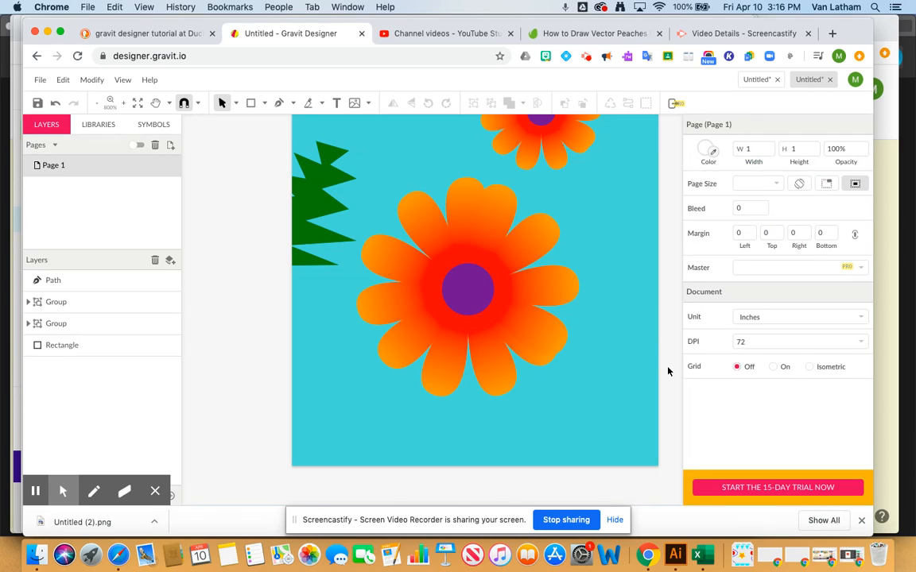
Stretch the green zigzag shape downward to about 0.56 in tall and create one transformed copy moved X 1, Y 0.
click(314, 236)
scroll(315, 236, up, 3)
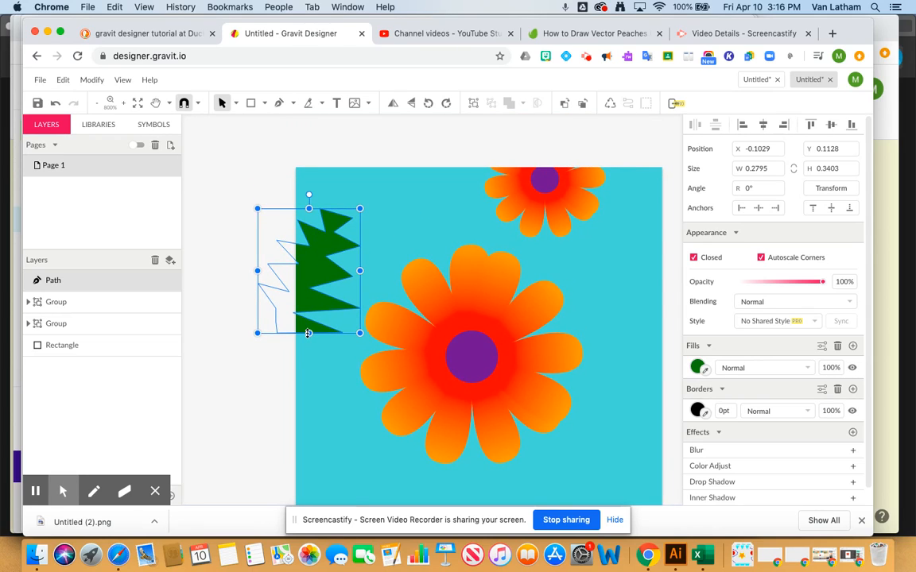
drag(309, 333, 308, 414)
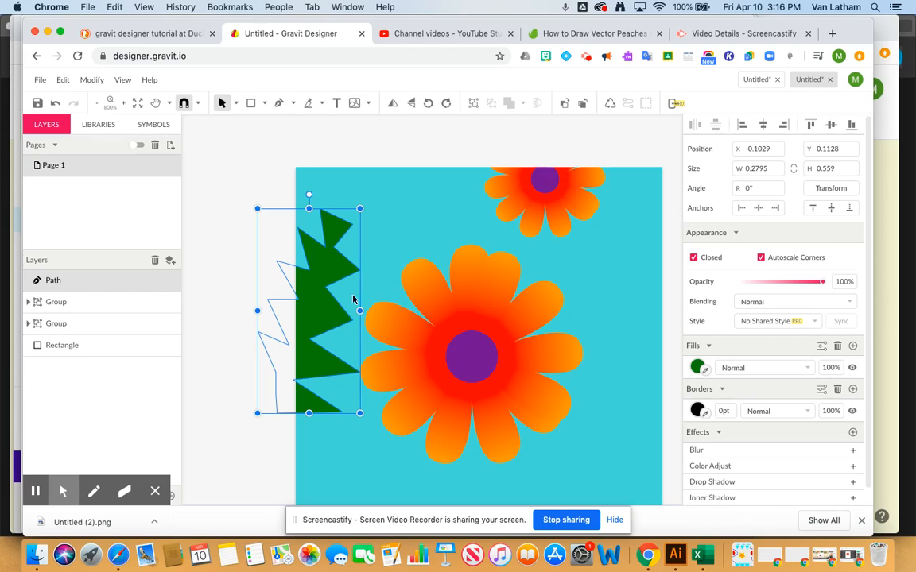
click(832, 188)
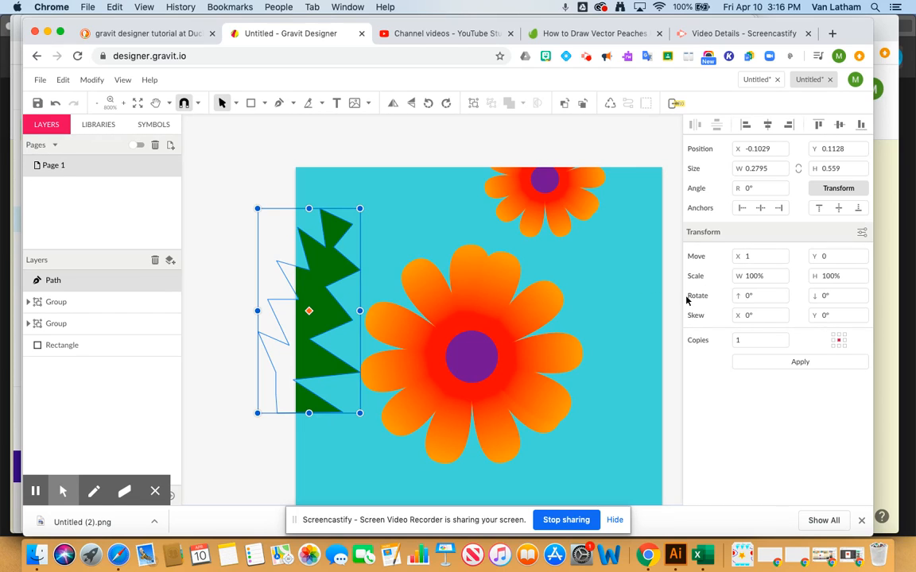
click(795, 363)
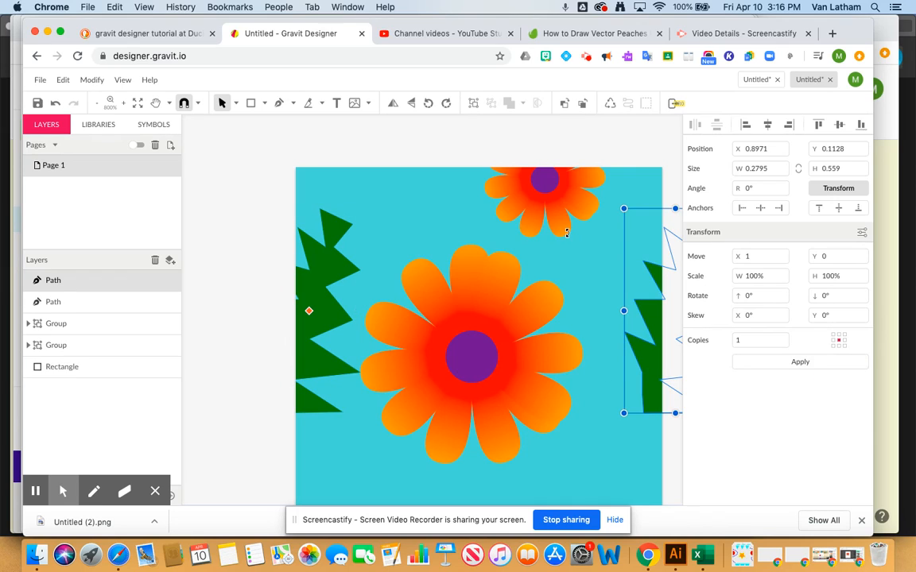
Try creating one transformed copy of the small flower at the page's upper edge with a move of X 0, Y -1.
click(545, 180)
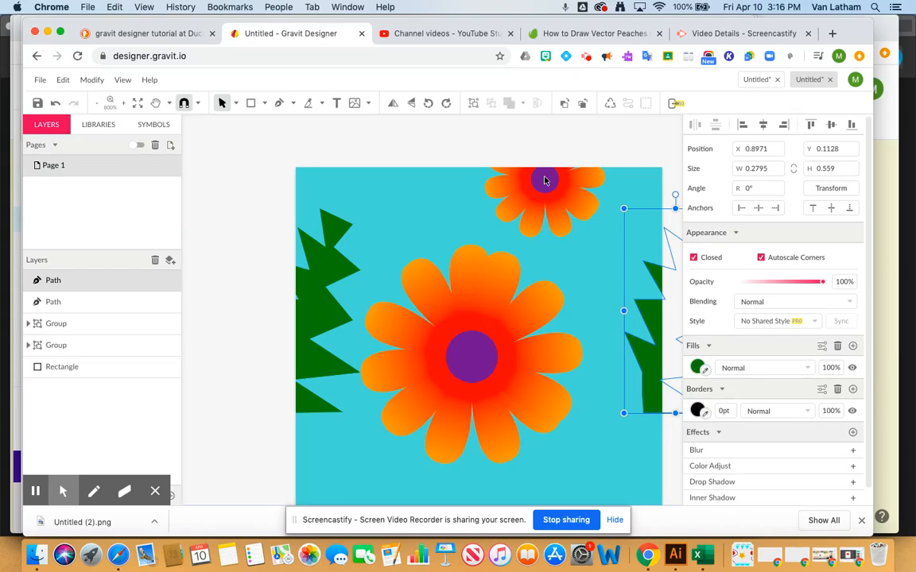
click(544, 180)
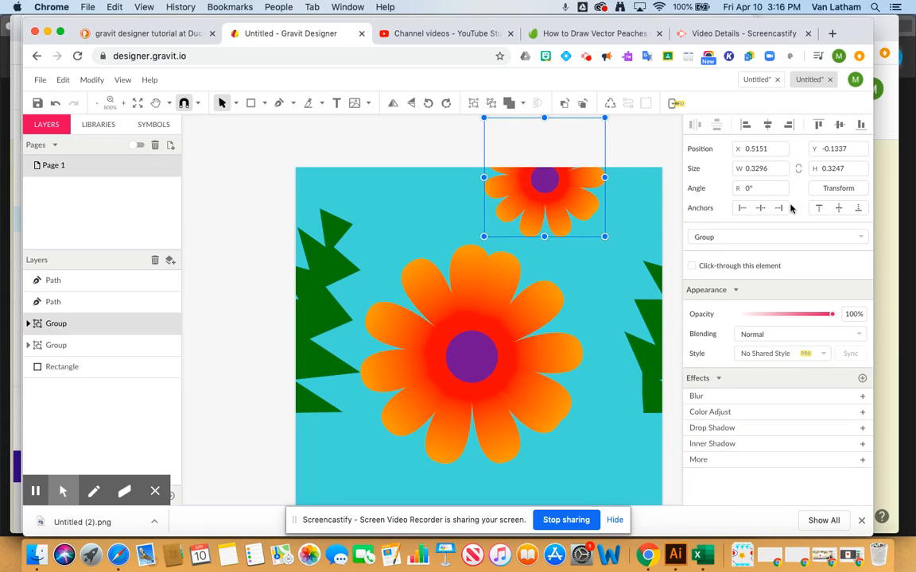
click(819, 189)
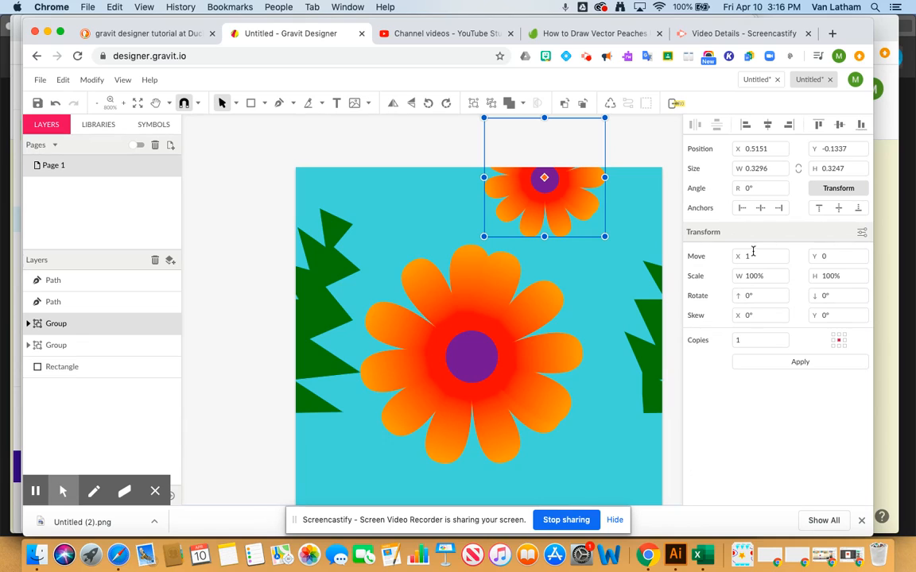
drag(752, 256, 736, 256)
click(792, 364)
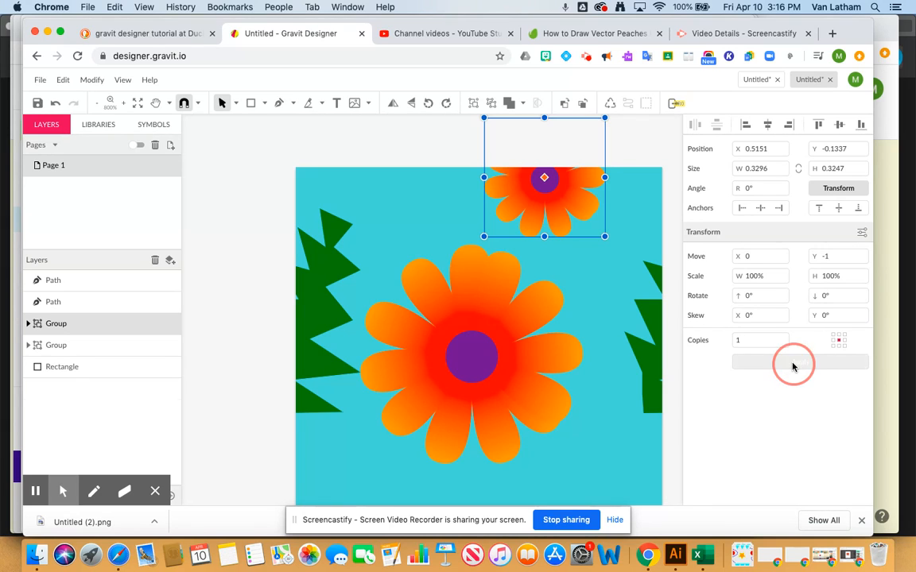
scroll(621, 345, down, 3)
scroll(621, 345, up, 8)
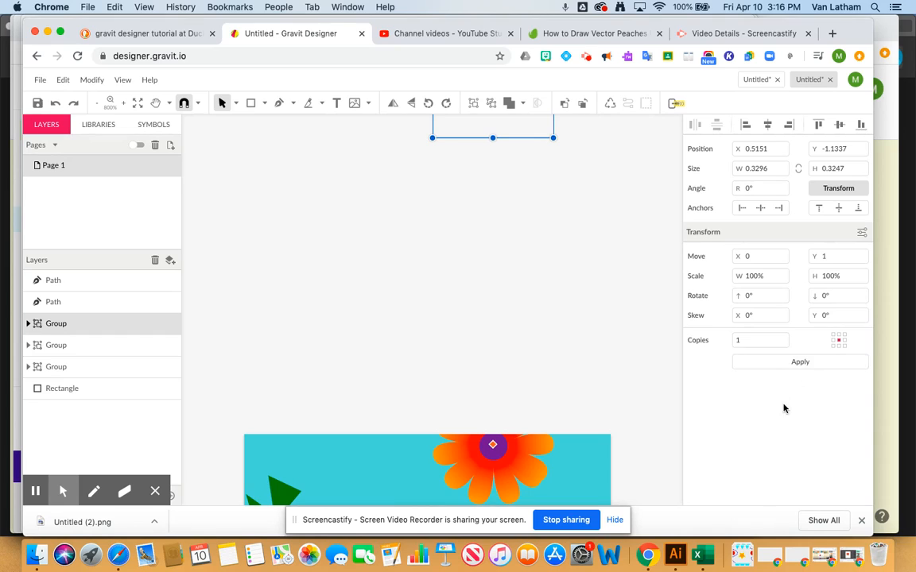
Apply the copying transform with a move of X 0, Y 1 twice to place a small flower at about Y 0.87 on the page's lower edge.
click(791, 362)
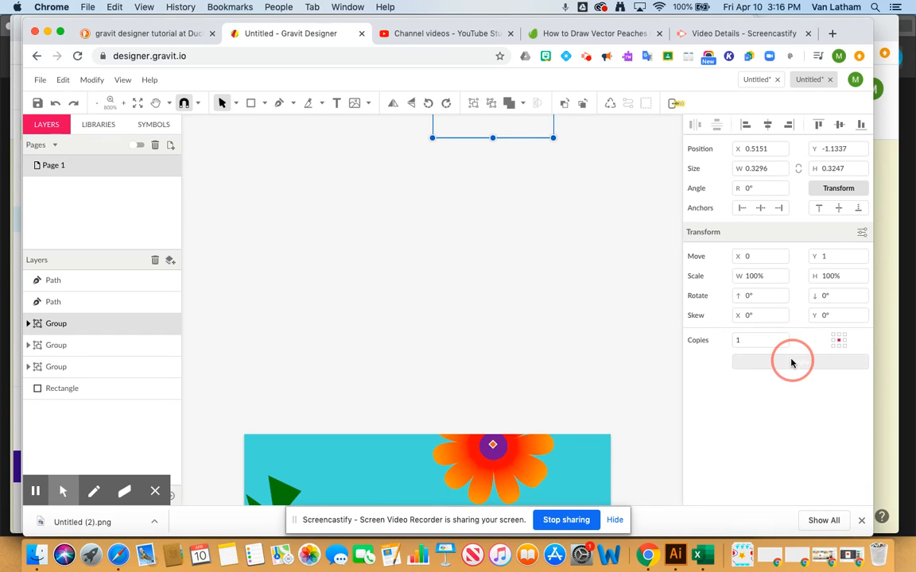
scroll(625, 374, down, 9)
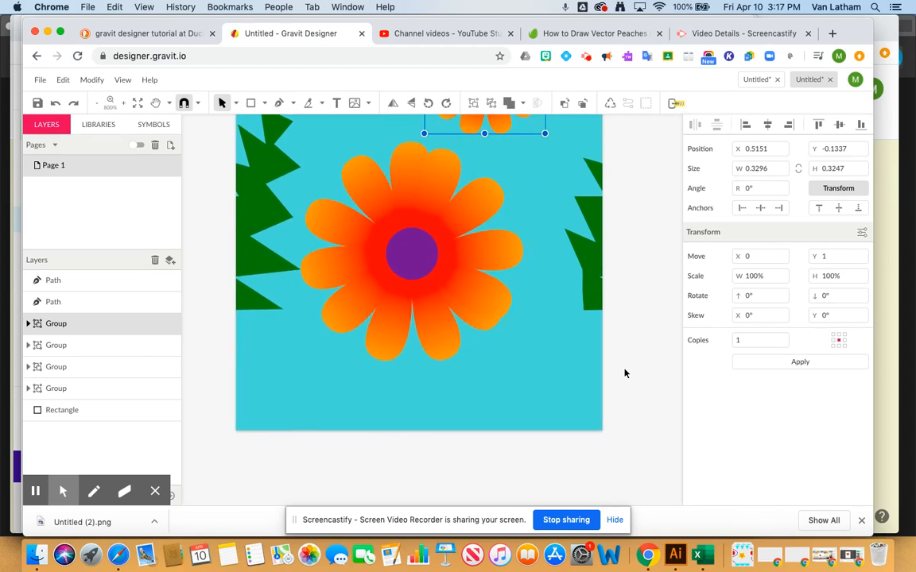
scroll(624, 373, up, 2)
scroll(625, 373, up, 2)
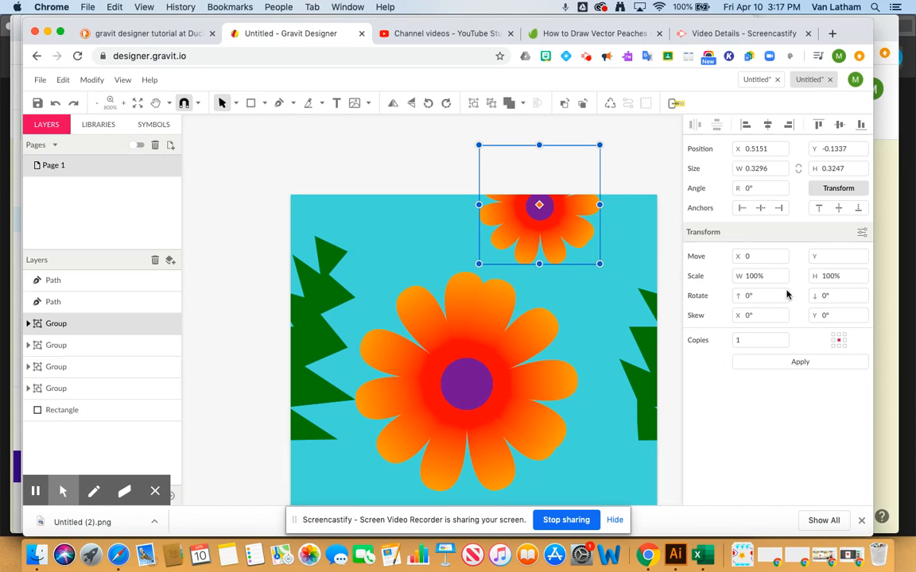
click(798, 363)
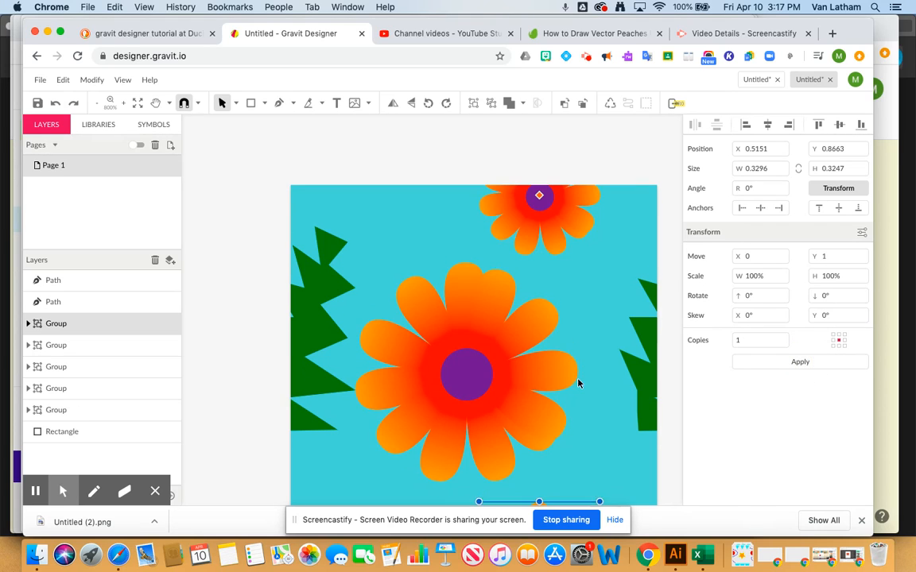
Delete the stray small flower copy that lies above the page.
scroll(579, 380, down, 4)
scroll(579, 380, up, 5)
scroll(579, 383, up, 5)
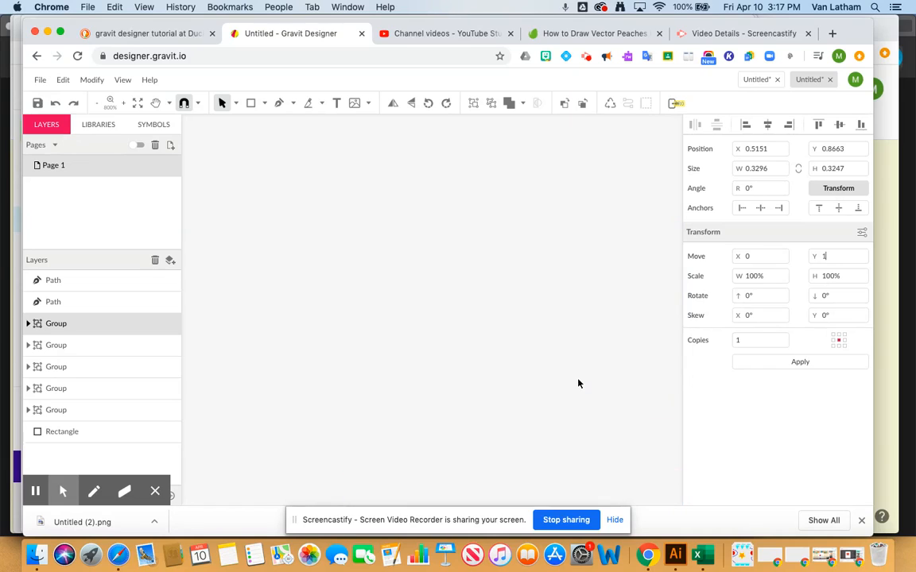
click(455, 228)
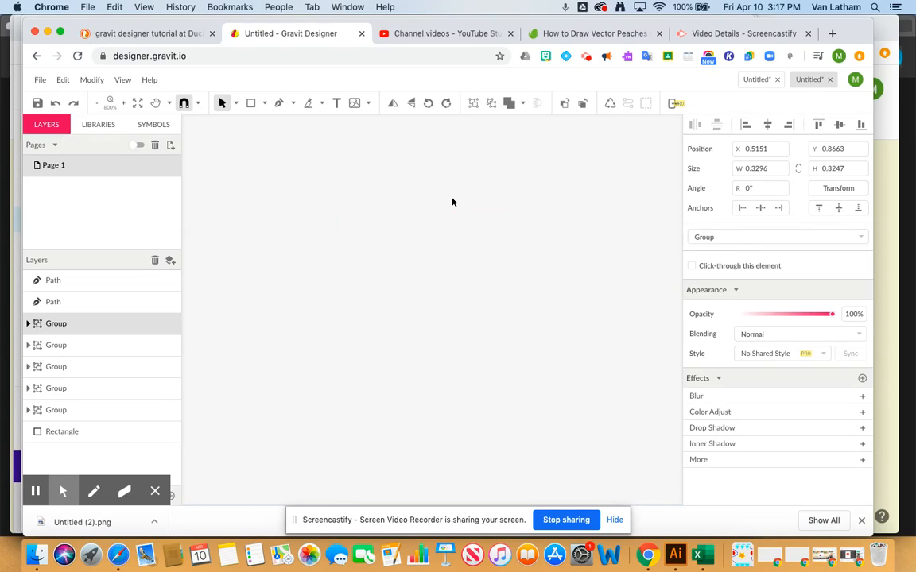
click(512, 256)
key(Delete)
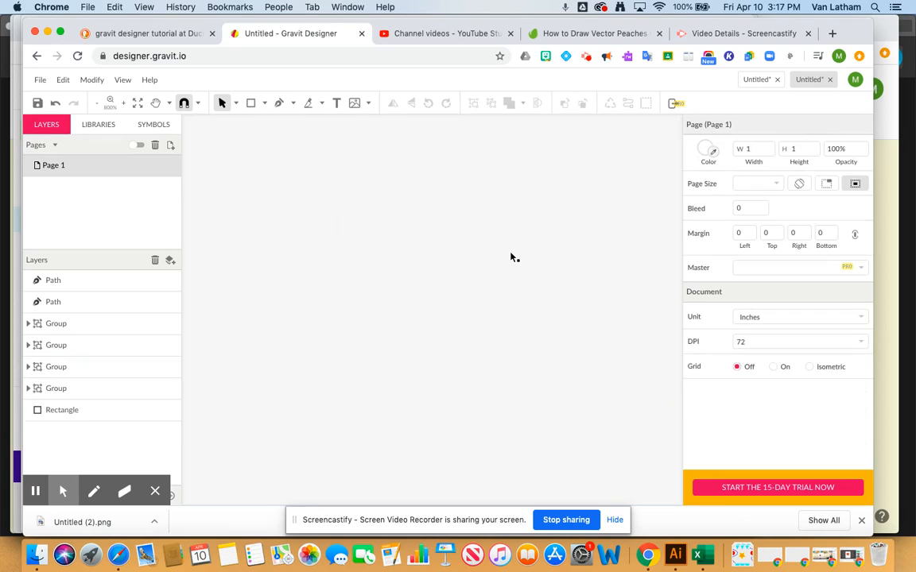
Save the finished tile design to the cloud as "flower power".
scroll(549, 349, down, 5)
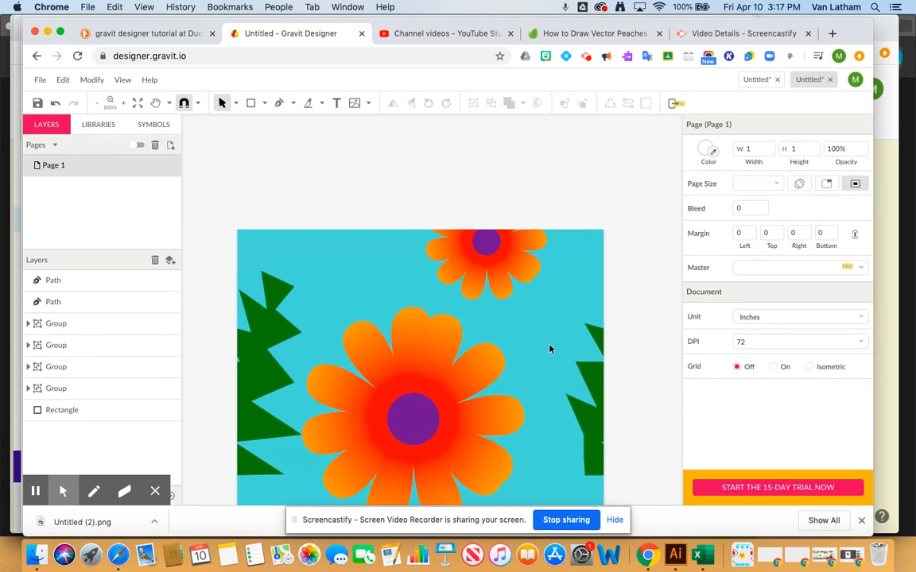
scroll(550, 348, up, 2)
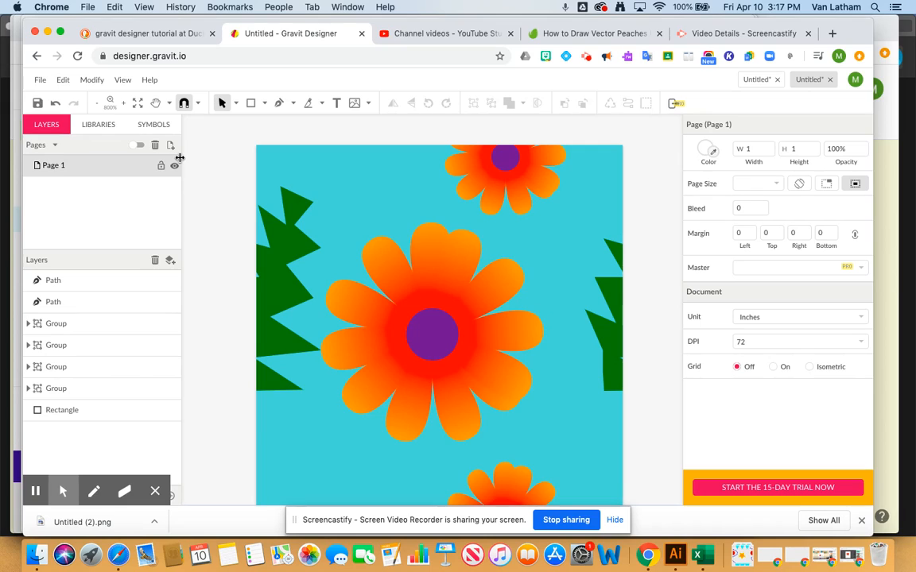
click(37, 104)
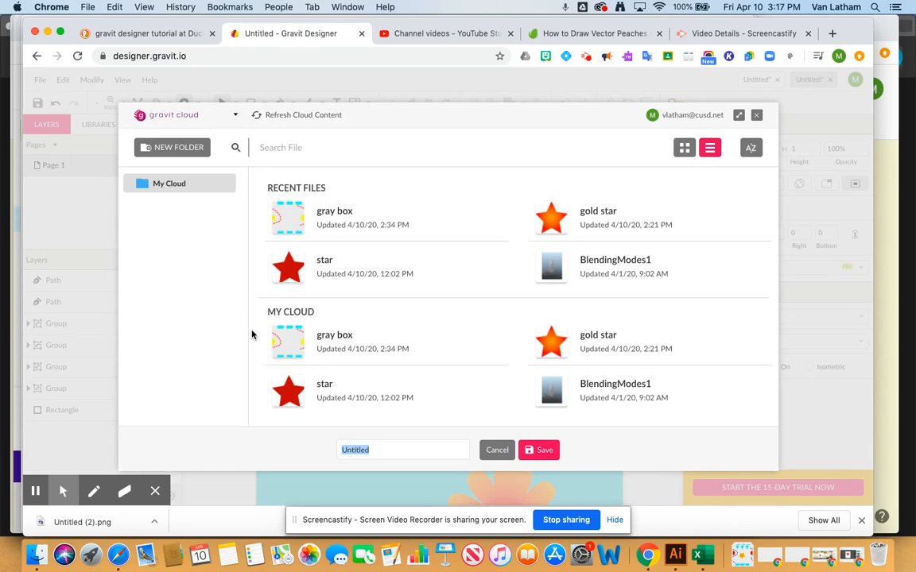
text(flower power)
click(542, 451)
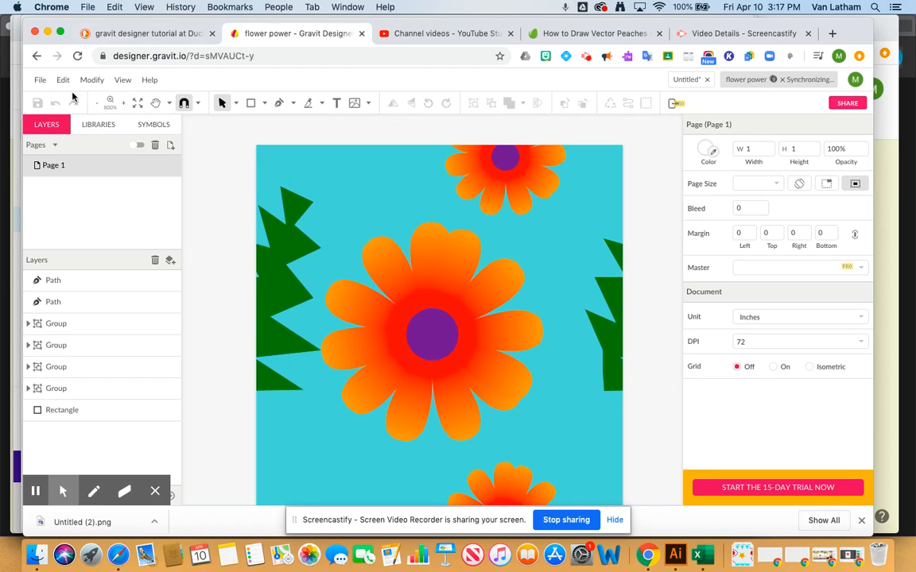
Export the flower power design as a PNG image.
click(41, 82)
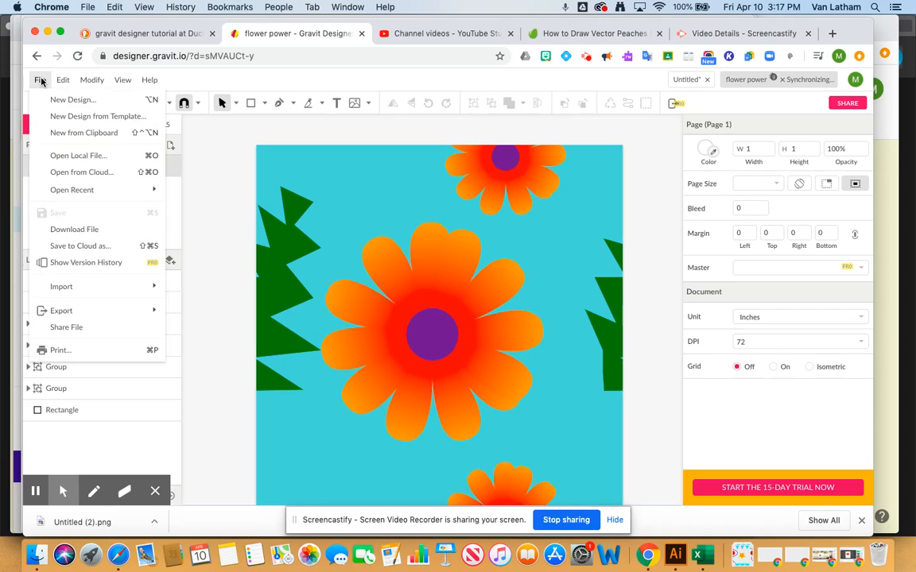
mouse_move(101, 311)
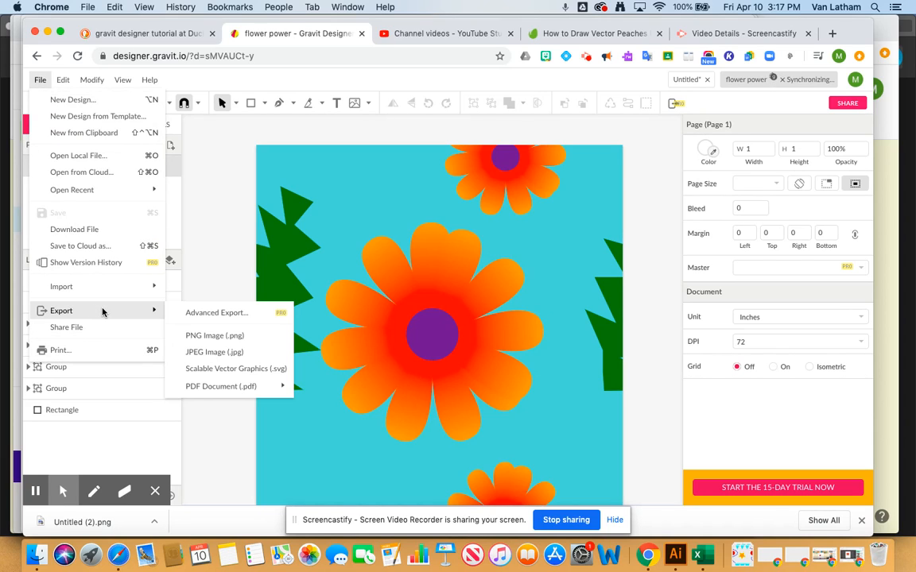
click(204, 337)
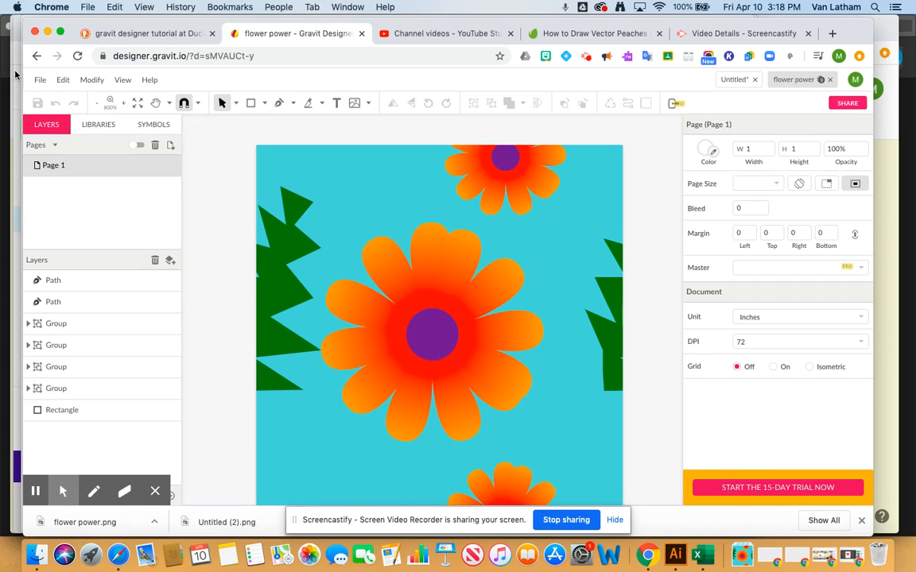
Create a new design with a page size of 8.5 by 11 in.
click(39, 79)
click(55, 99)
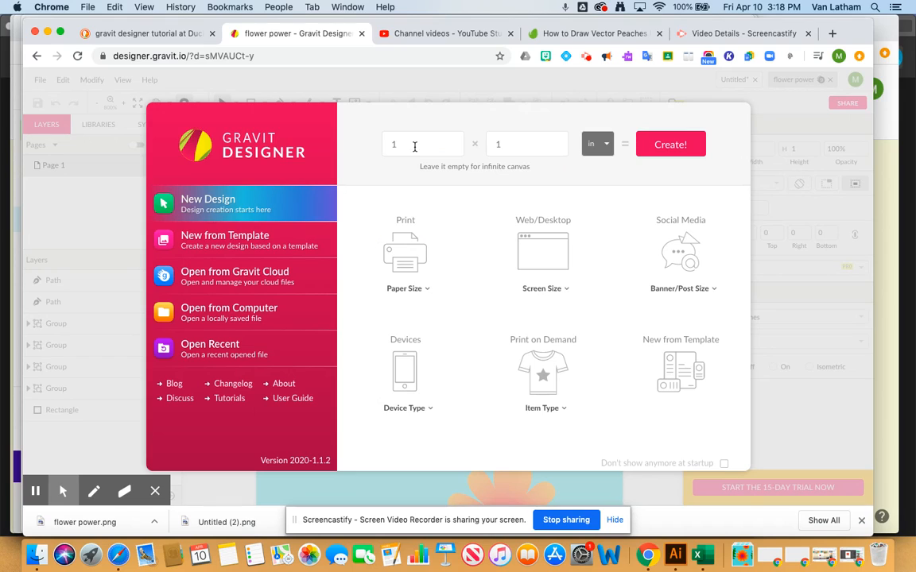
drag(414, 146, 362, 138)
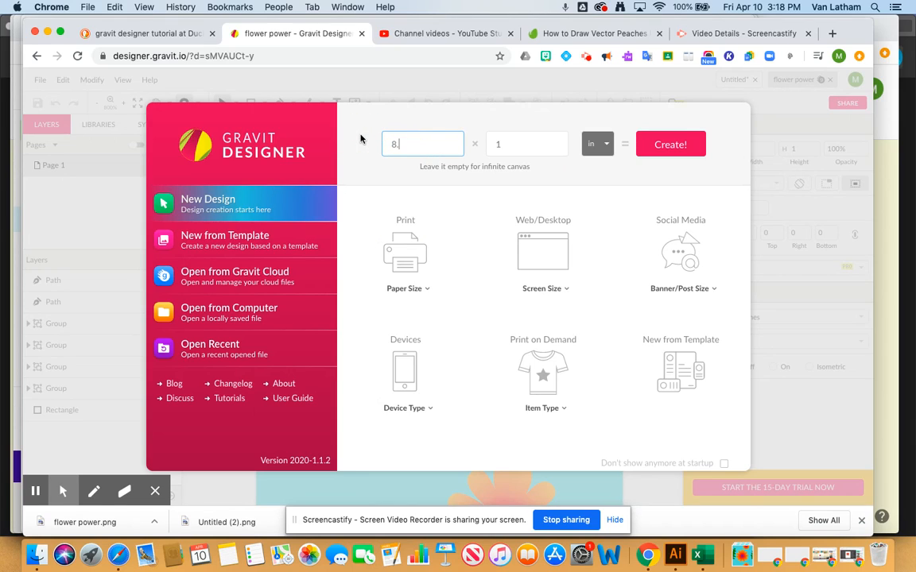
key(Tab)
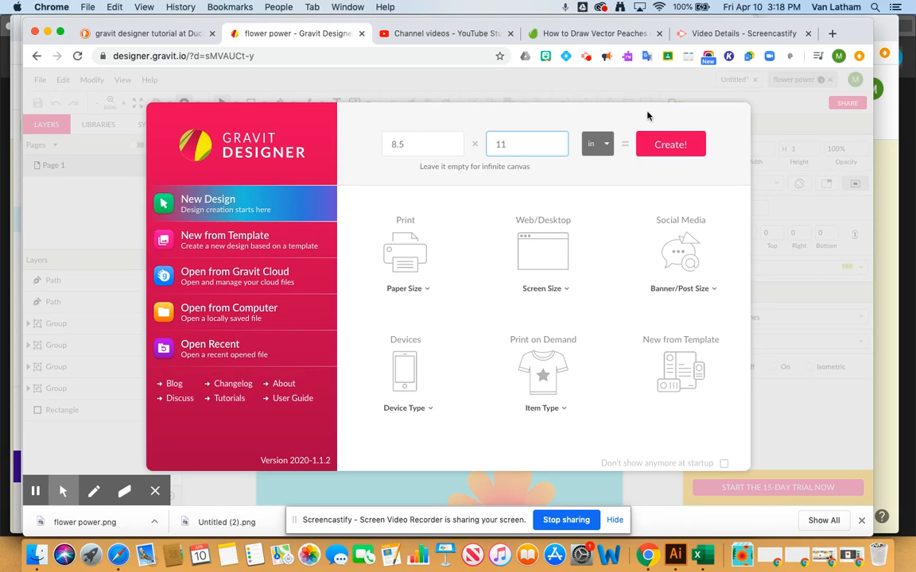
click(670, 144)
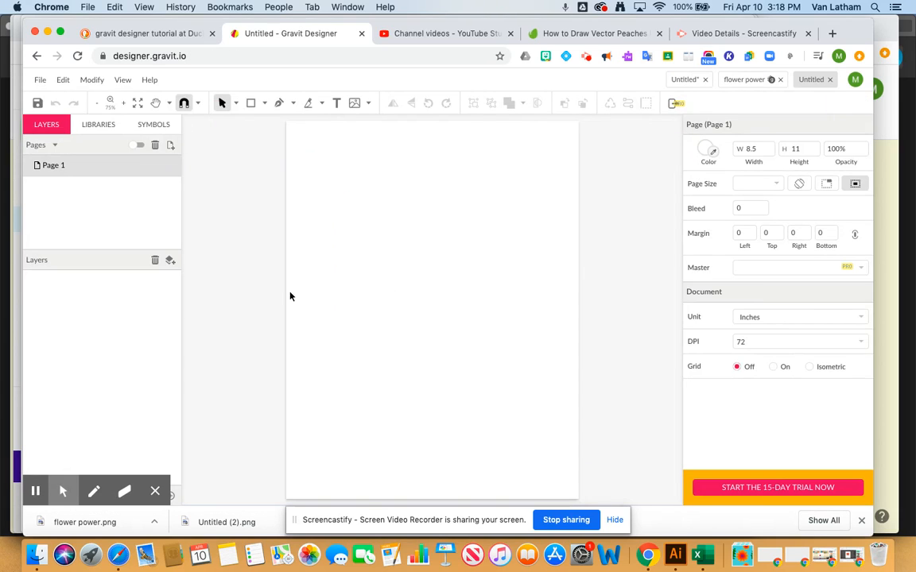
Draw a rectangle about 6.6 by 5.8 in on the page and change its fill type to Texture Fill.
click(251, 102)
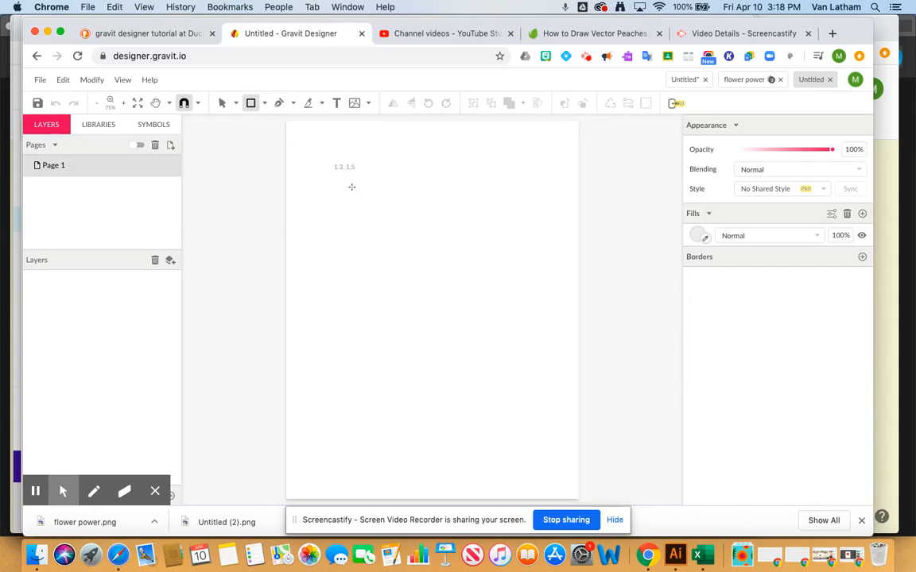
mouse_move(344, 197)
mouse_down()
mouse_move(509, 352)
mouse_move(572, 397)
mouse_up()
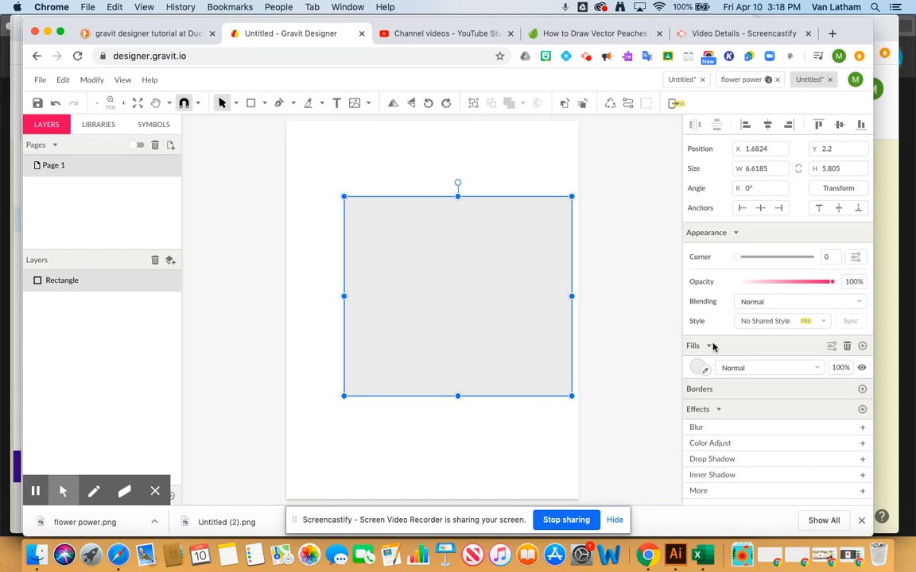
click(697, 367)
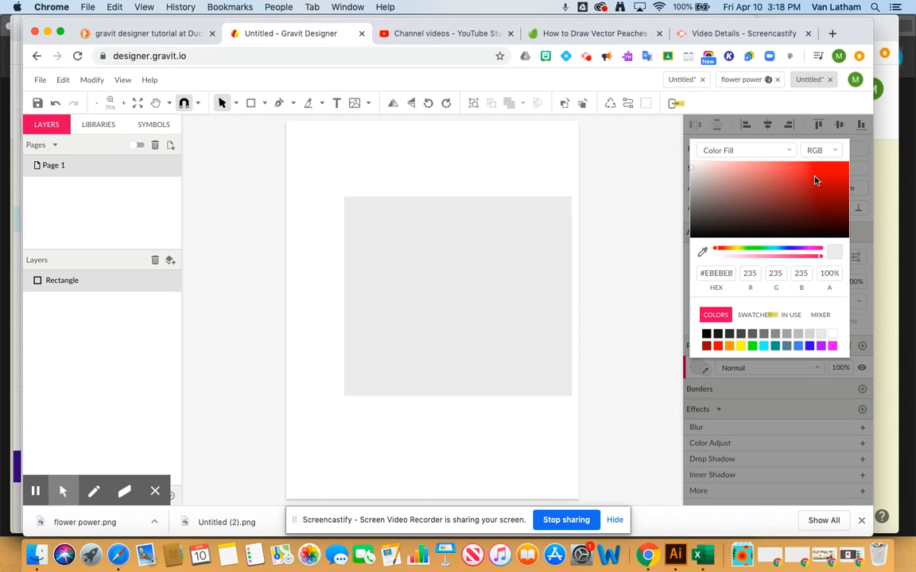
click(720, 151)
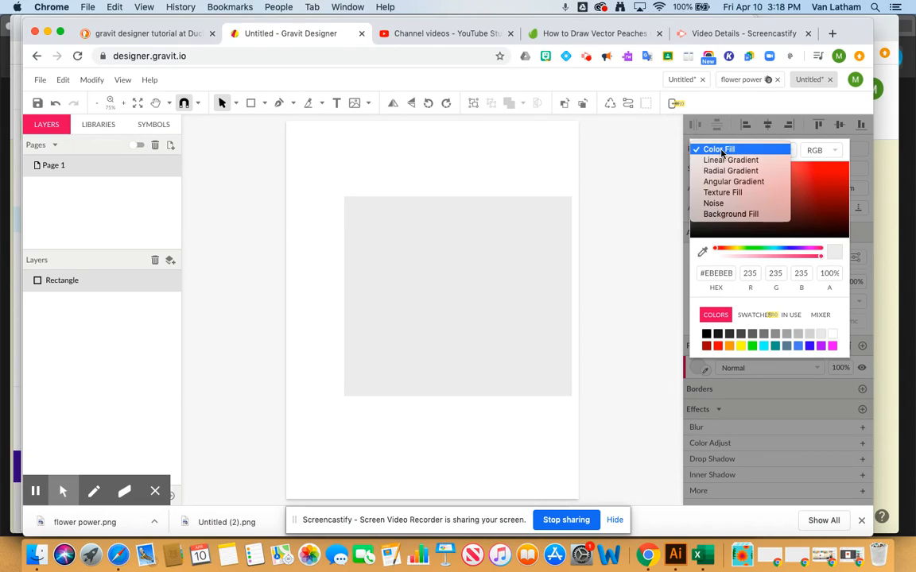
click(724, 195)
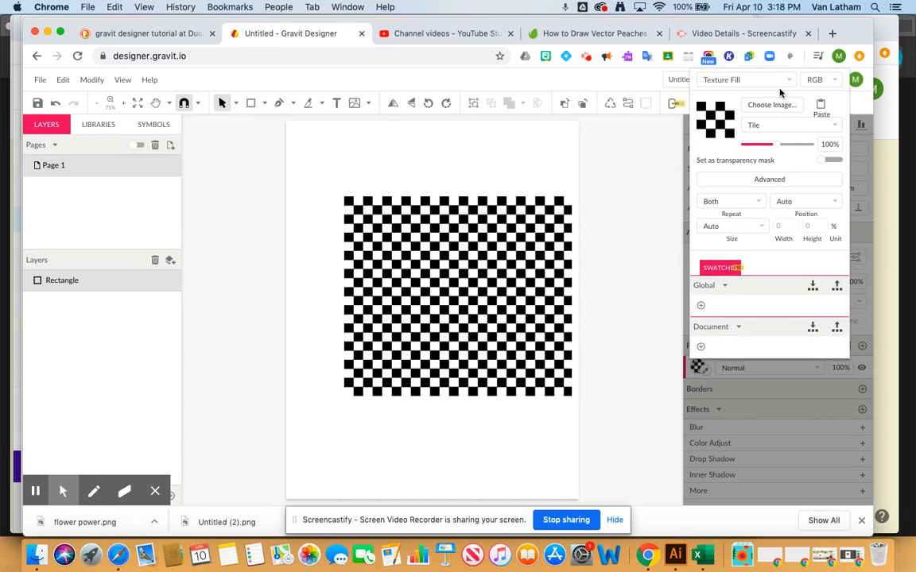
Load flower power.png from Downloads as the rectangle's tiled texture and move the rectangle toward the page's upper edge.
click(771, 105)
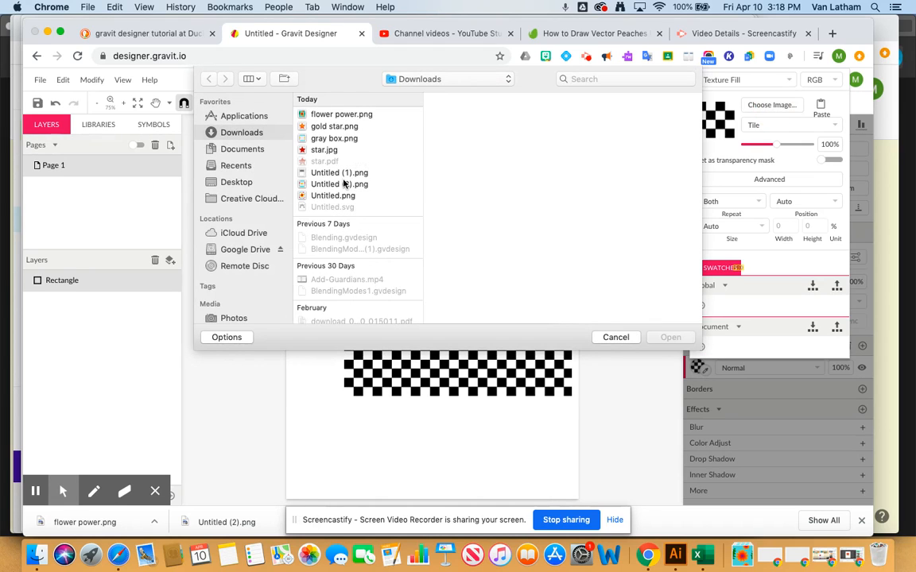
click(316, 113)
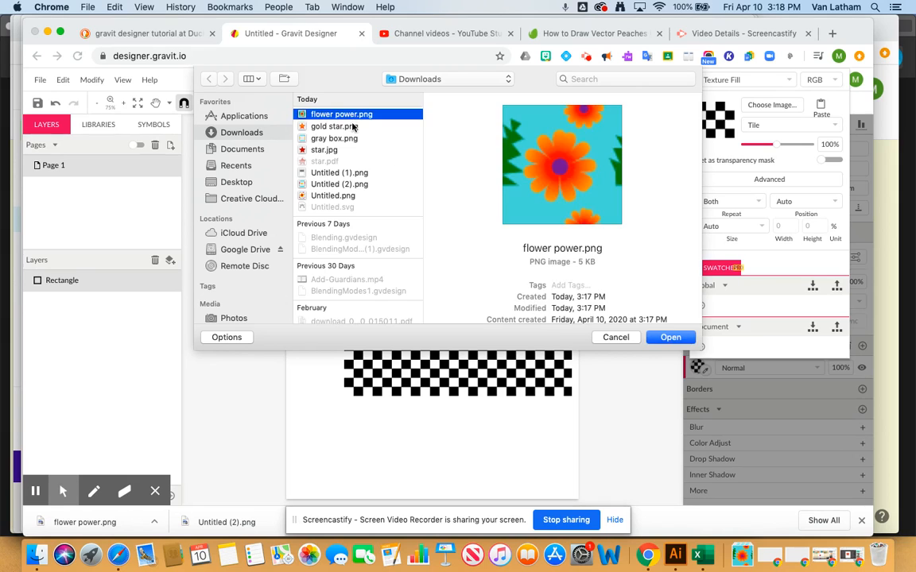
click(670, 338)
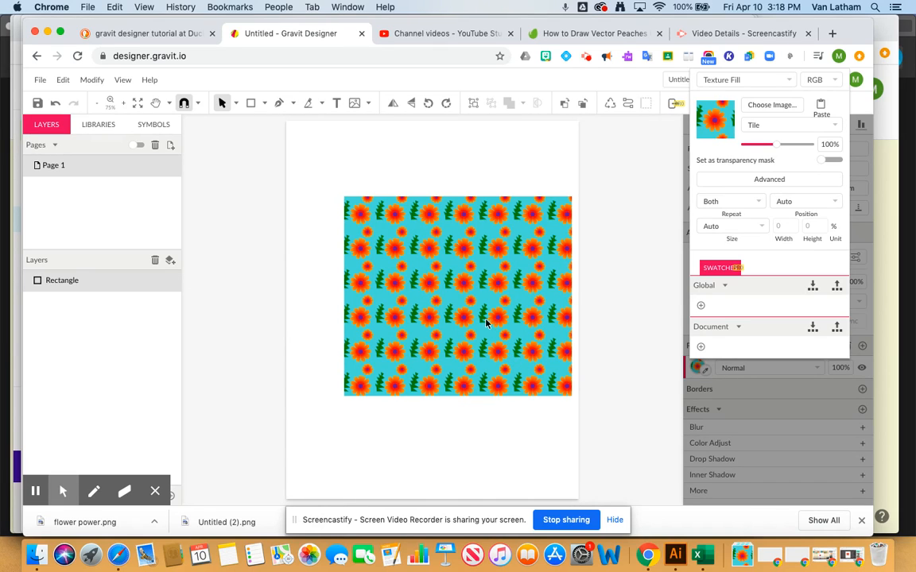
drag(483, 322, 456, 256)
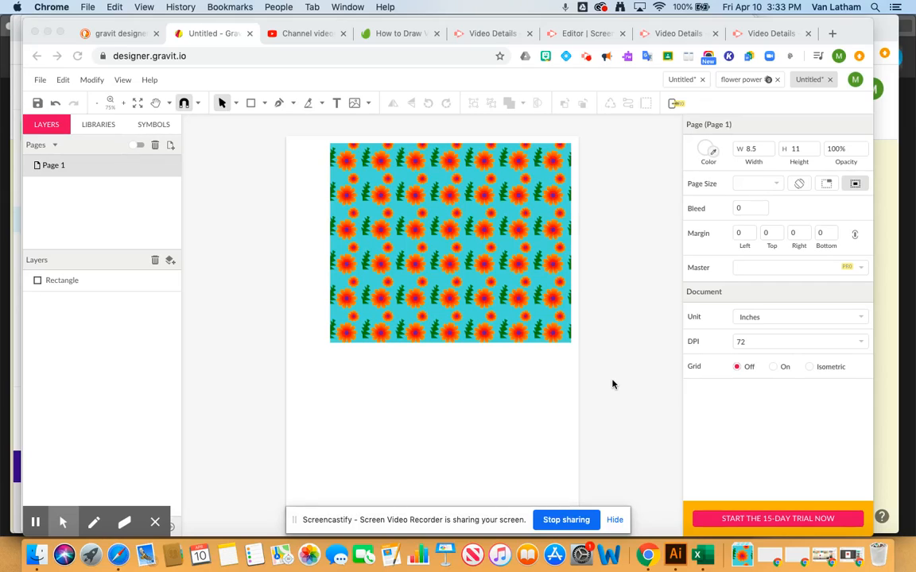